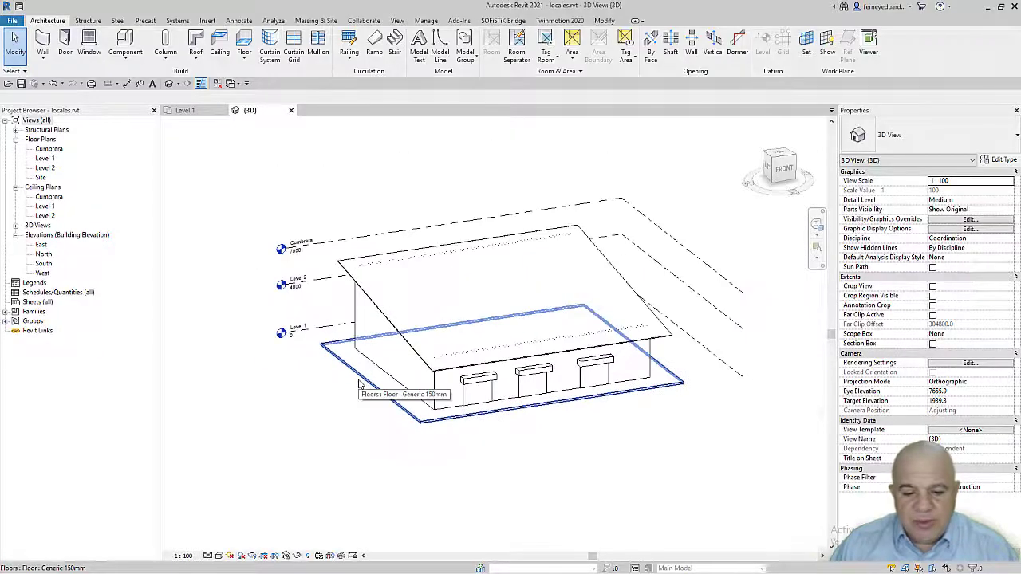
middle_click_drag(358, 379, 282, 396)
scroll(273, 390, "up", 1)
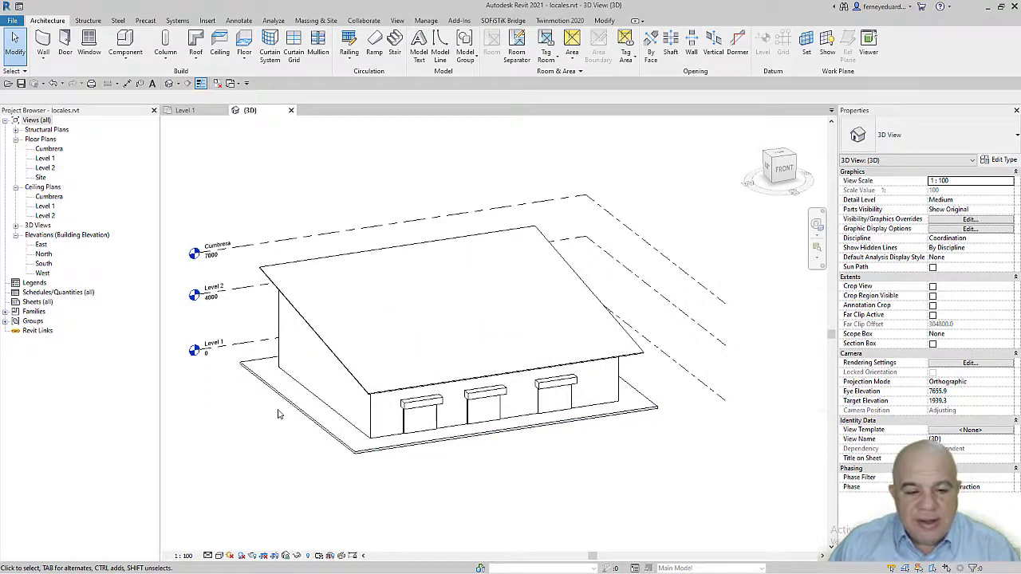
middle_click_drag(281, 212, 346, 214)
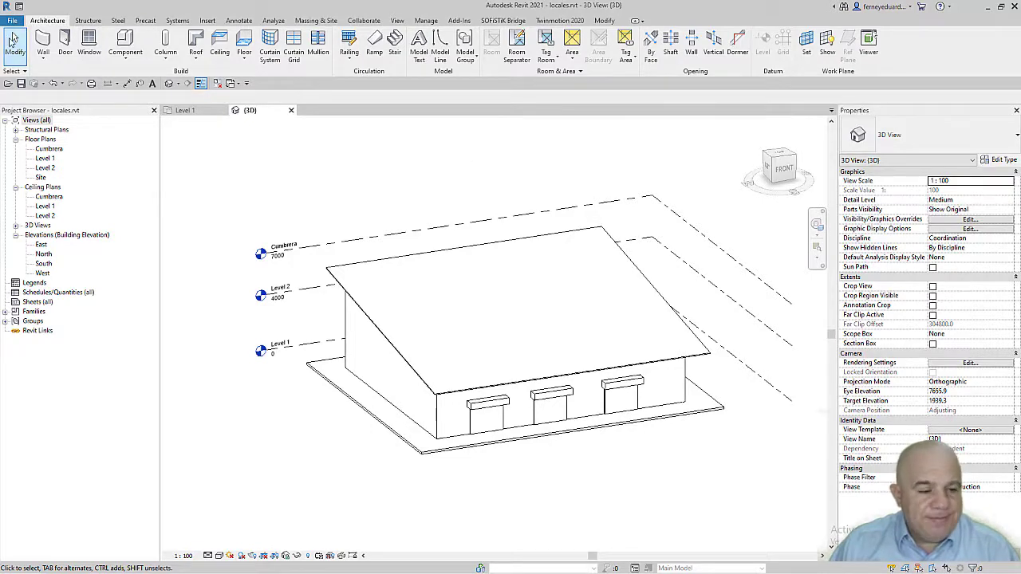
Step: Create a new family from the English Metric Profile.rft template
left_click(14, 23)
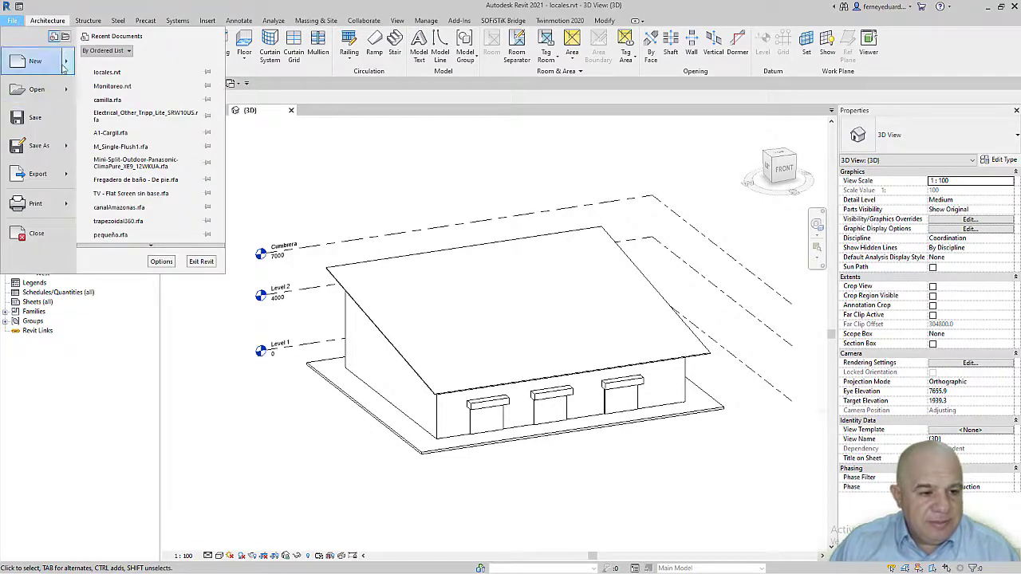
mouse_move(66, 65)
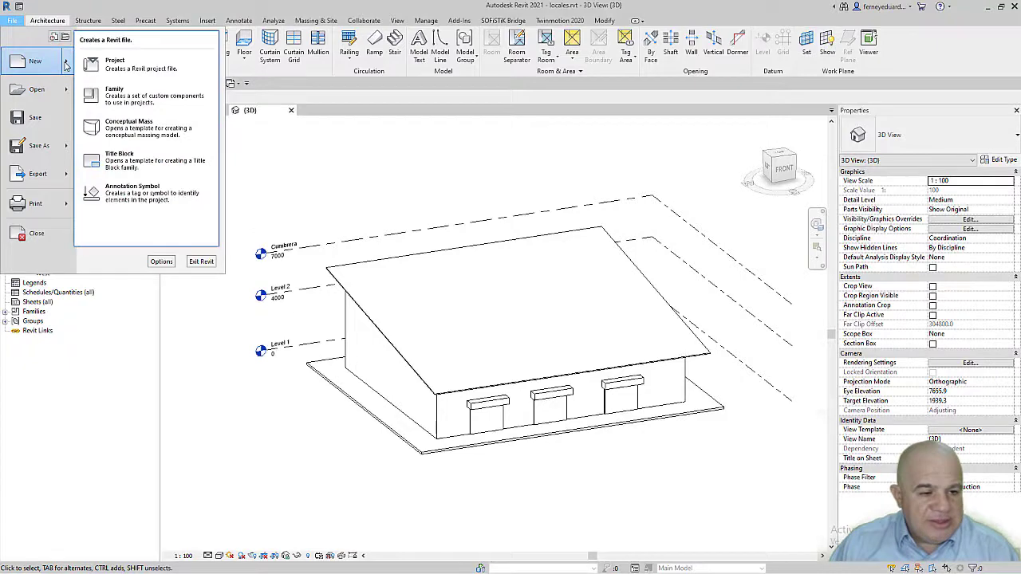
left_click(118, 95)
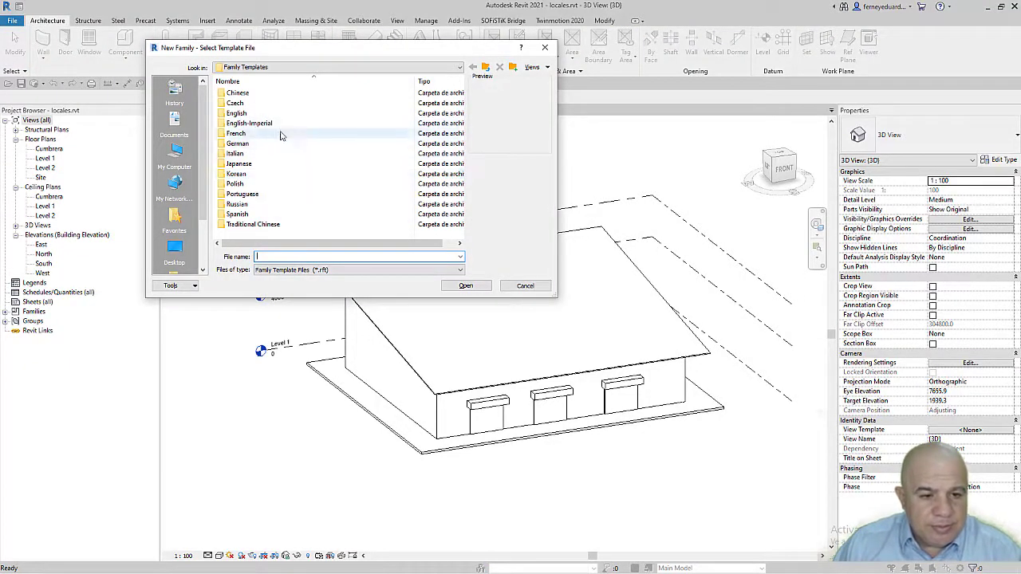
double_click(247, 113)
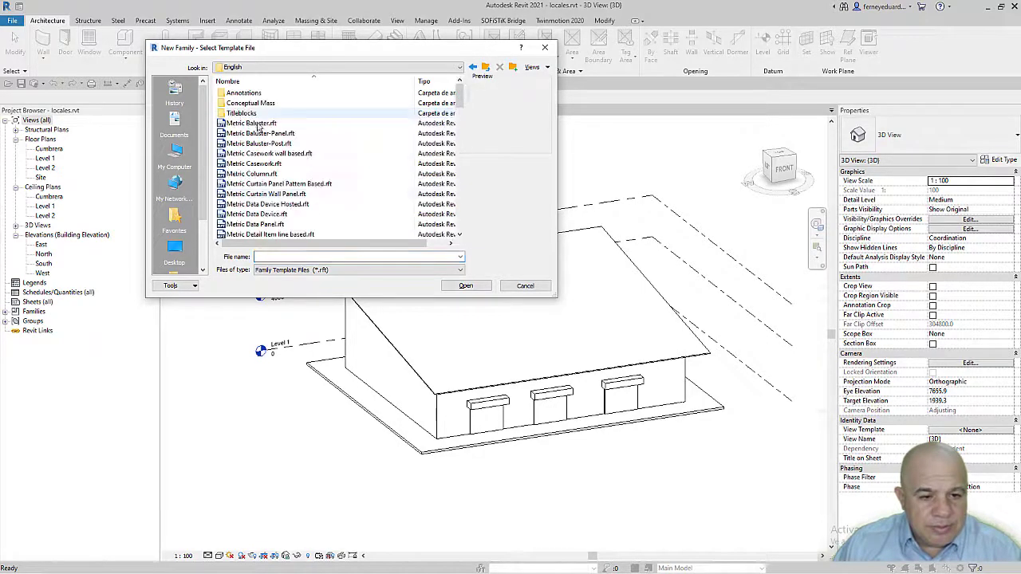
scroll(299, 200, "down", 4)
scroll(299, 199, "down", 10)
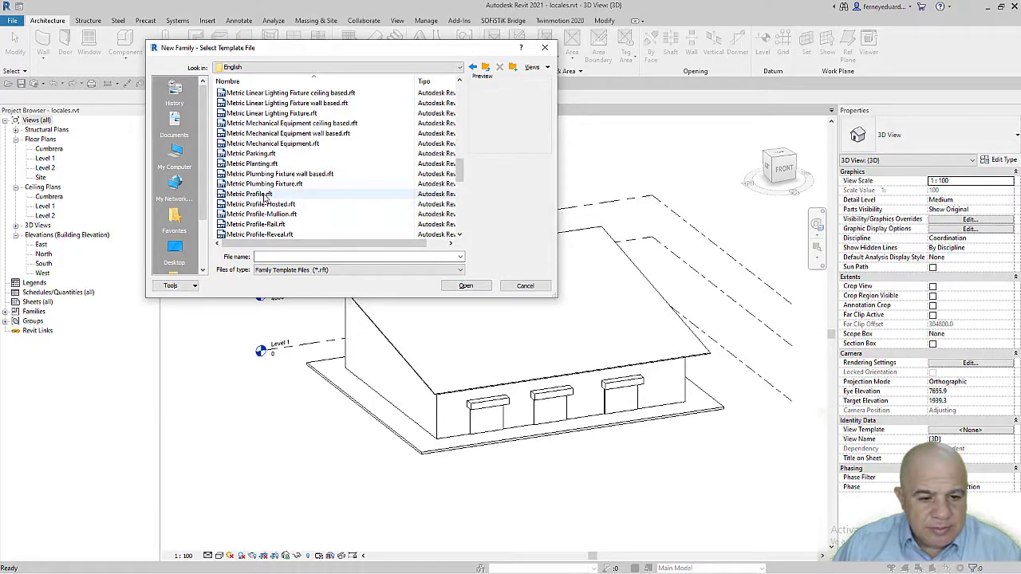
left_click(265, 197)
left_click(464, 286)
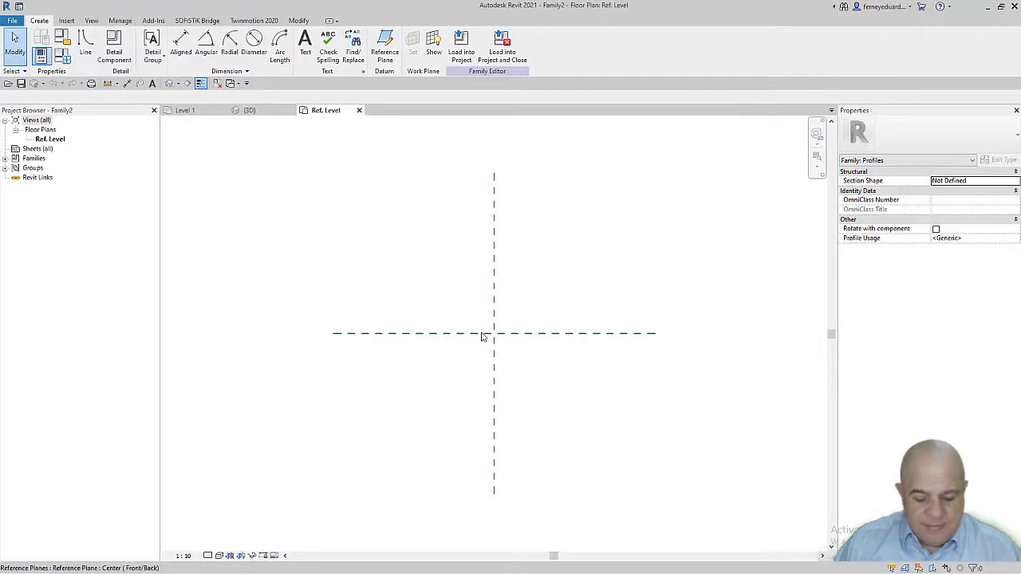
Step: Set the family's length units to meters with 2 decimal places
key("u")
key("n")
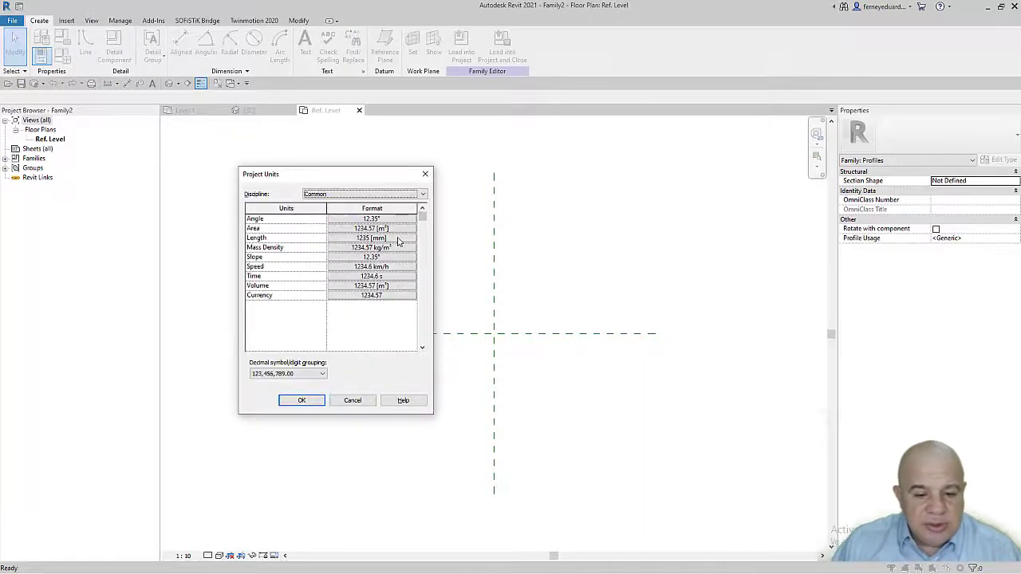
left_click(399, 242)
left_click(378, 239)
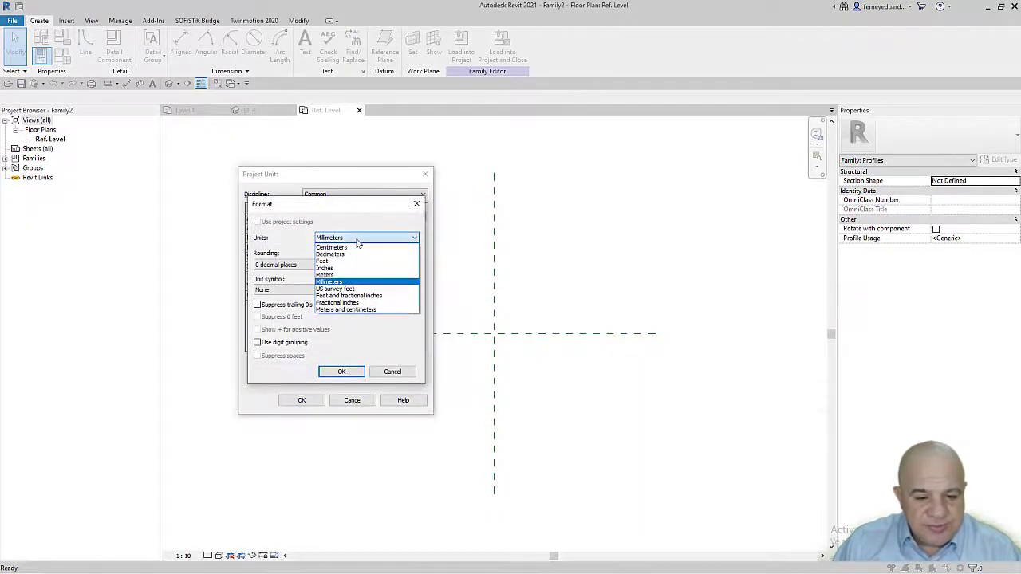
left_click(329, 274)
left_click(311, 266)
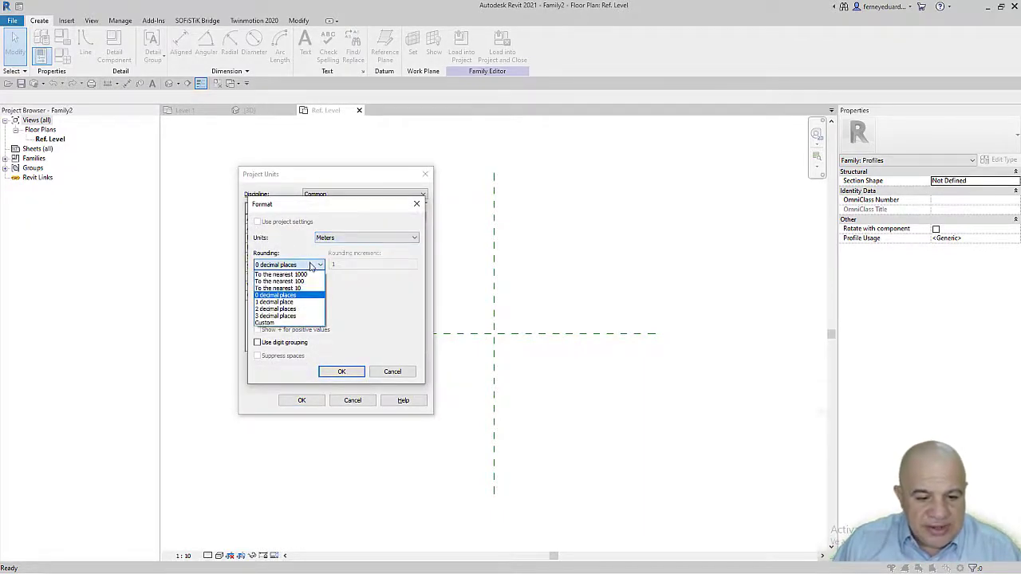
left_click(277, 308)
left_click(343, 372)
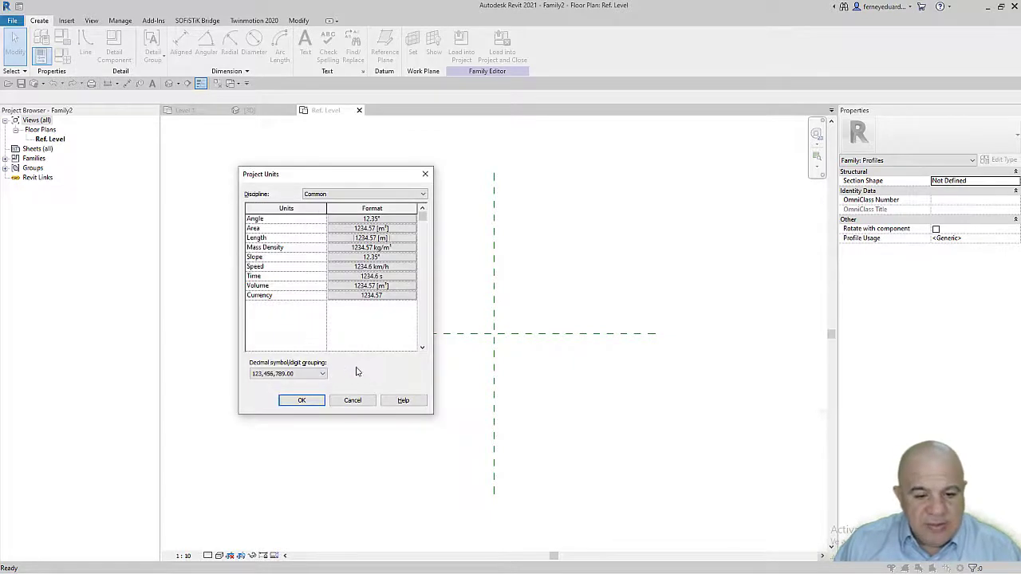
left_click(303, 401)
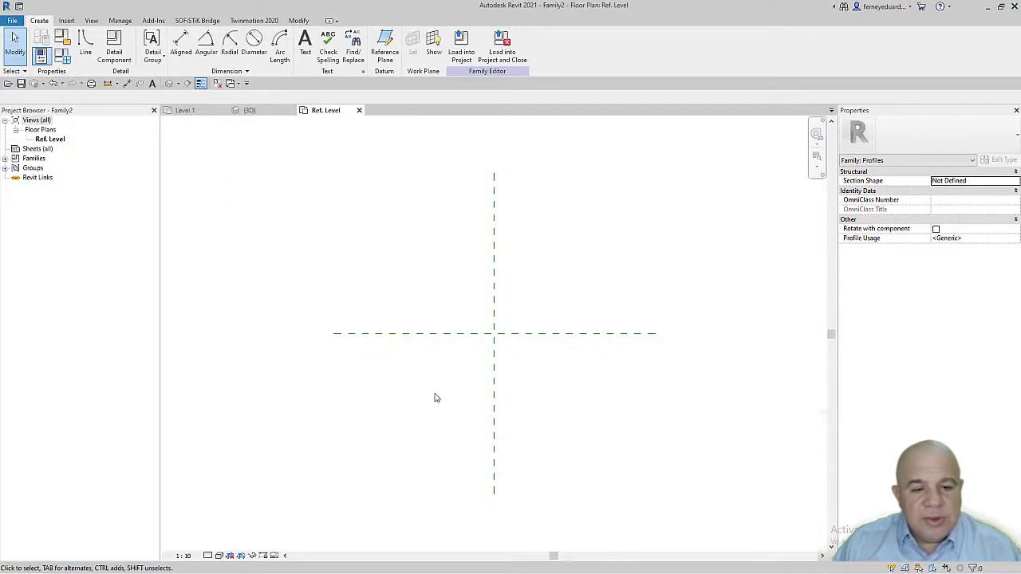
Step: Import the CAD file tejaTrapezoidal.dwg into the Ref. Level view with Auto - Origin to Internal Origin positioning
left_click(66, 20)
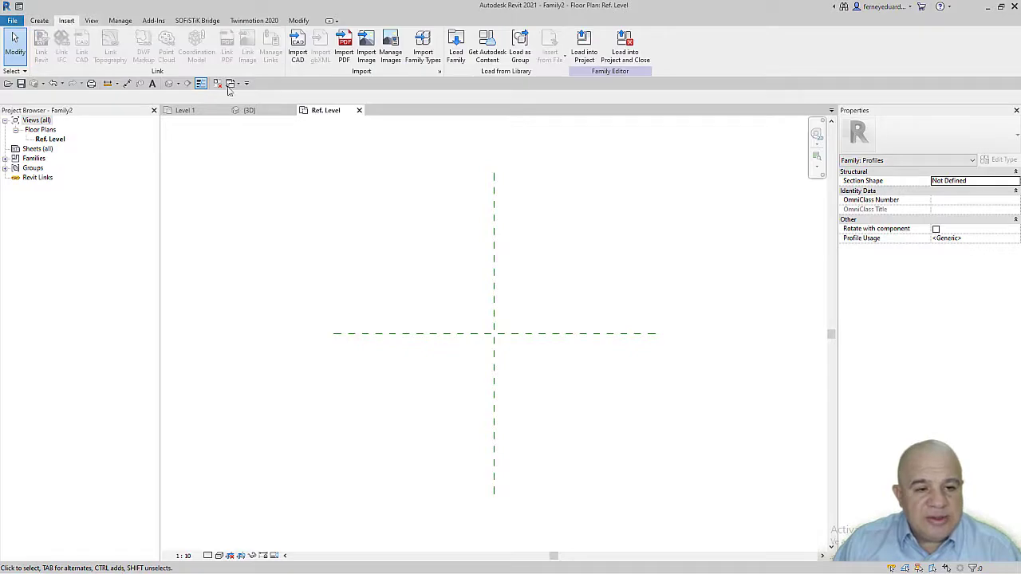
left_click(298, 56)
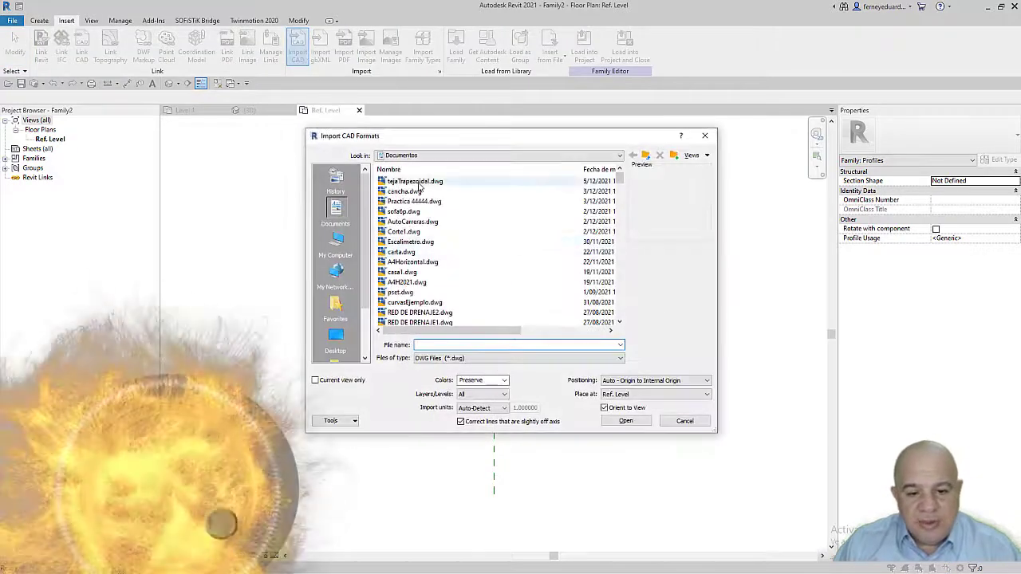
left_click(626, 421)
scroll(641, 311, "up", 5)
scroll(467, 328, "down", 2)
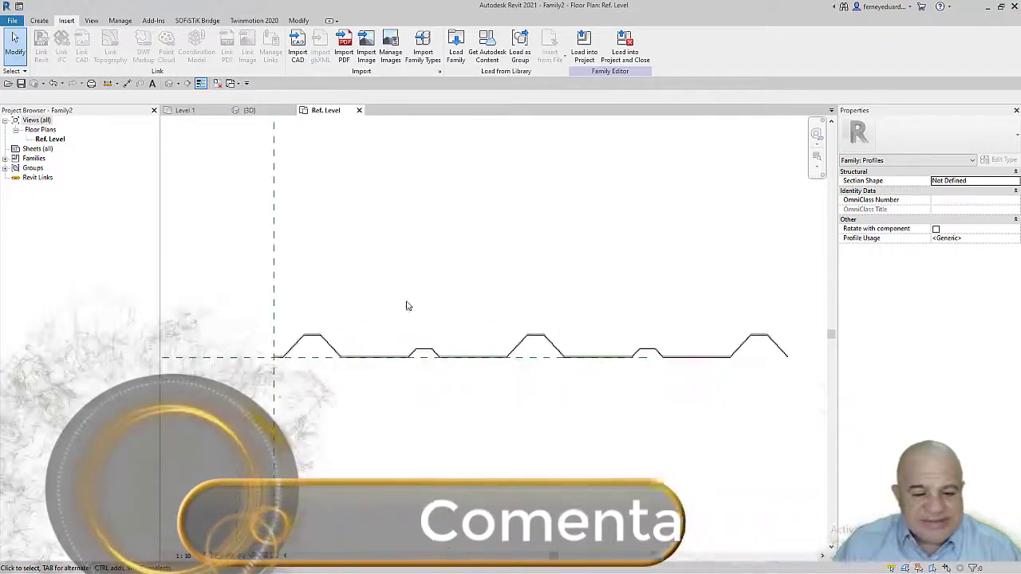
scroll(366, 341, "down", 2)
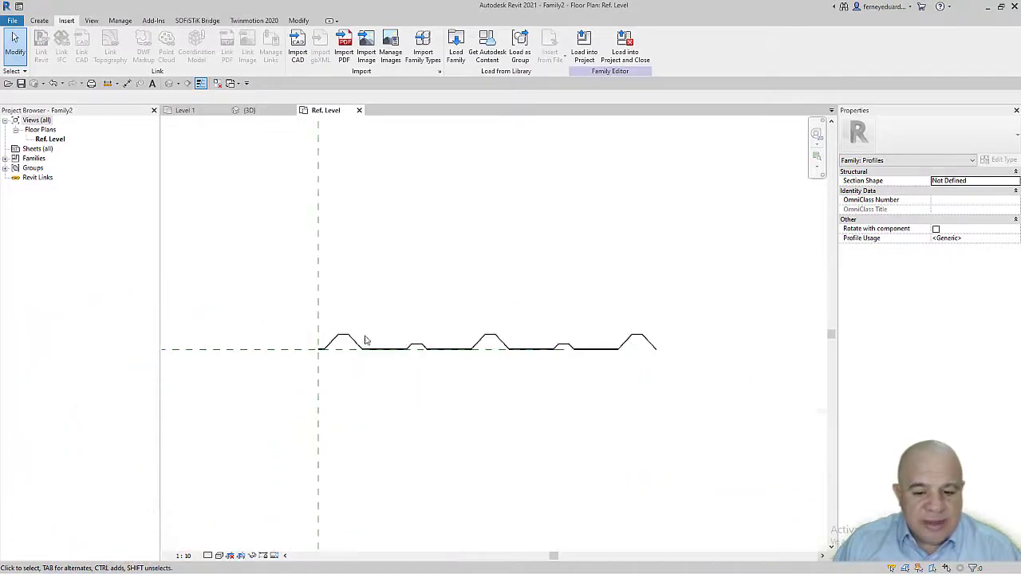
left_click(363, 341)
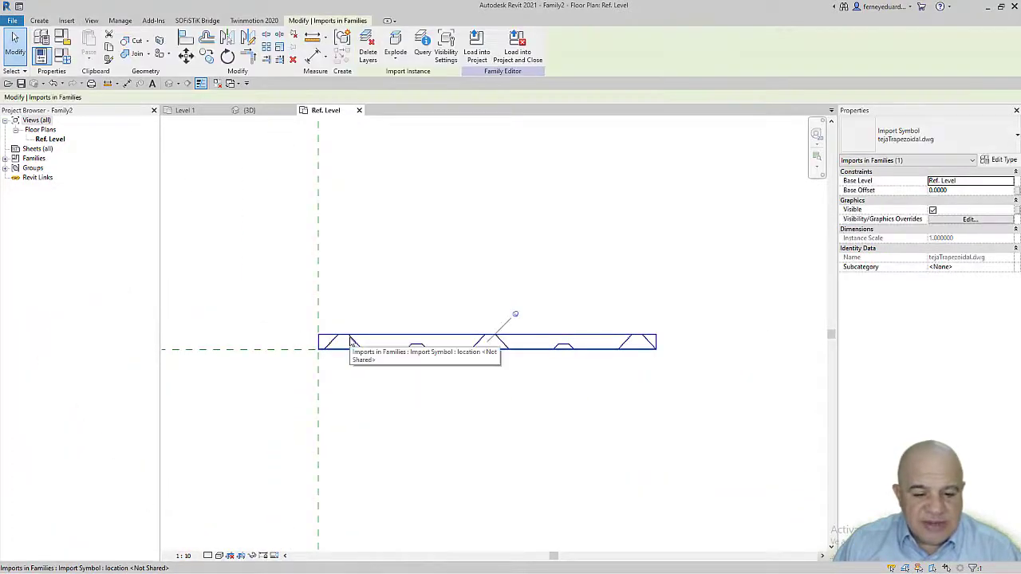
left_click(563, 305)
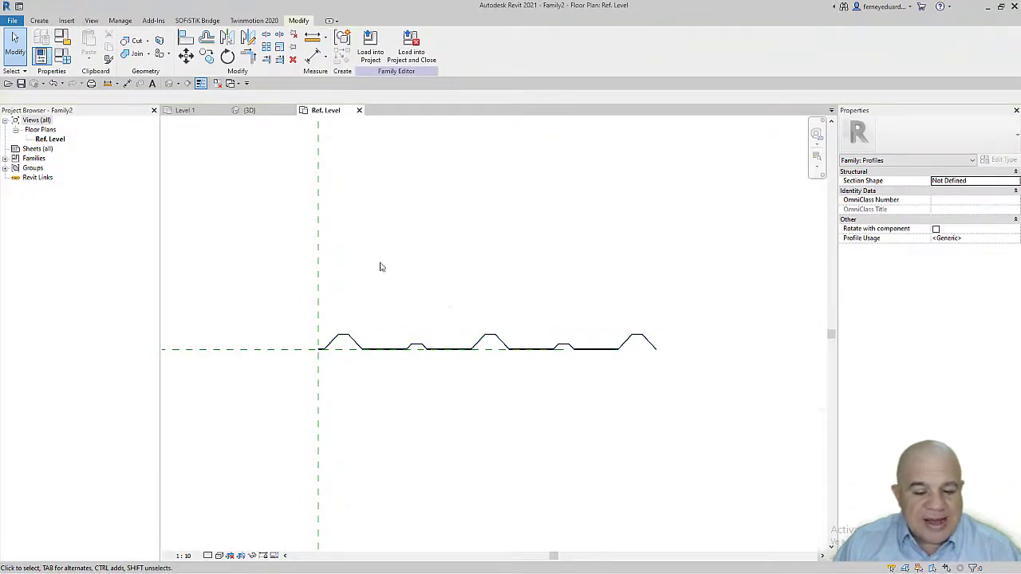
Step: Trace profile lines with Pick Lines over the upper edge of the imported tile's starting flat and first large rib
left_click(39, 21)
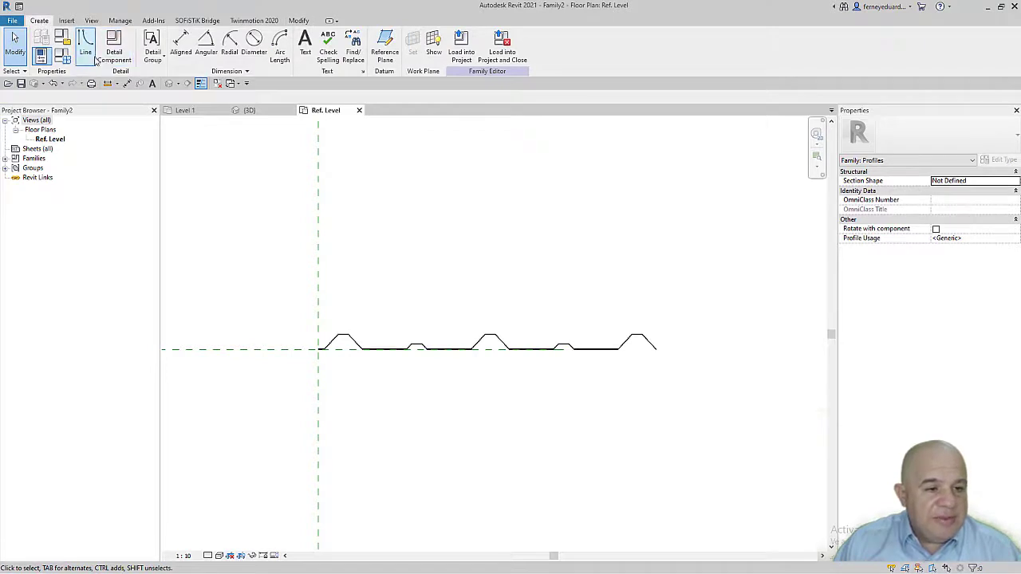
left_click(86, 48)
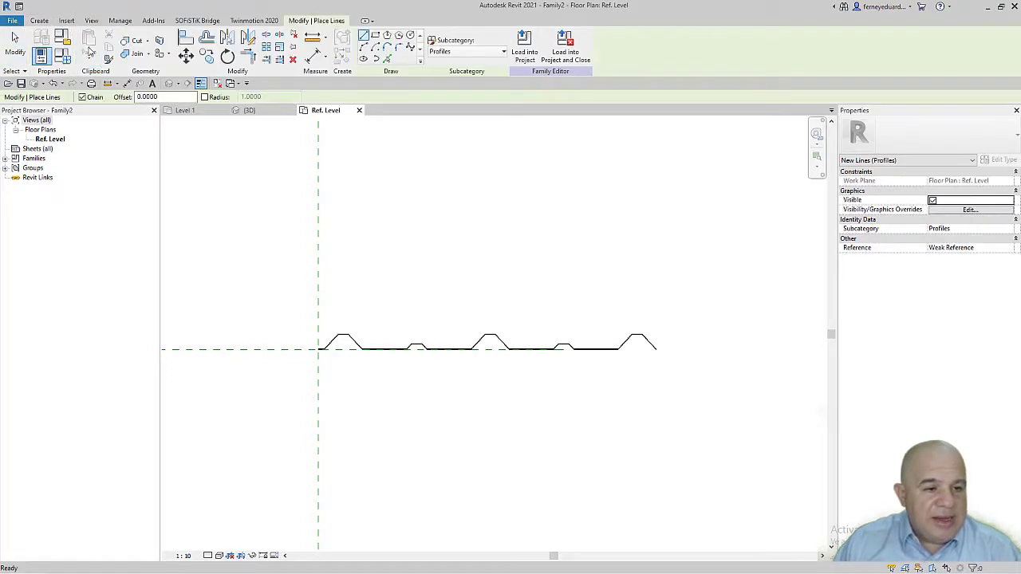
left_click(387, 59)
scroll(359, 350, "up", 5)
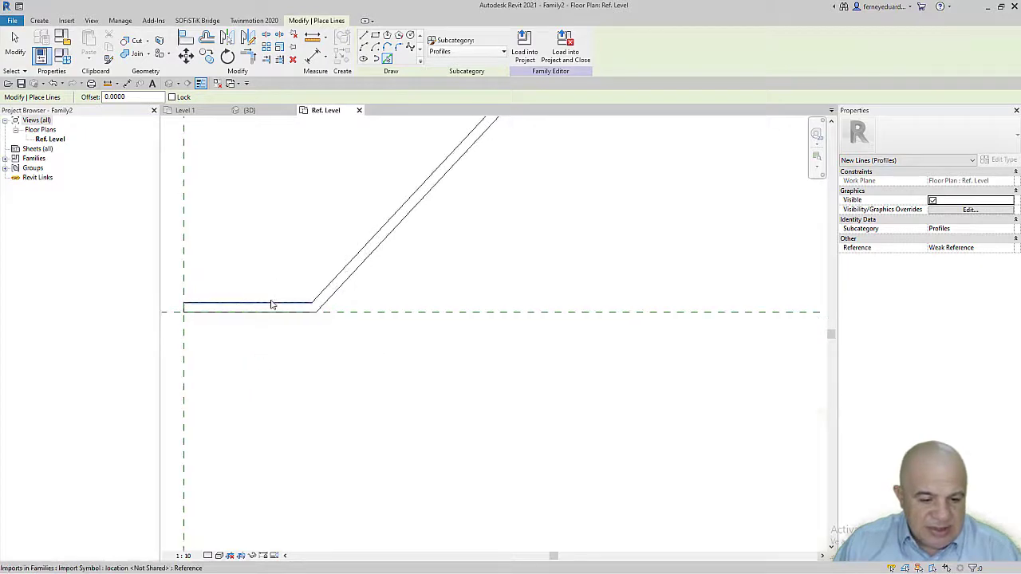
left_click(340, 273)
scroll(340, 274, "down", 7)
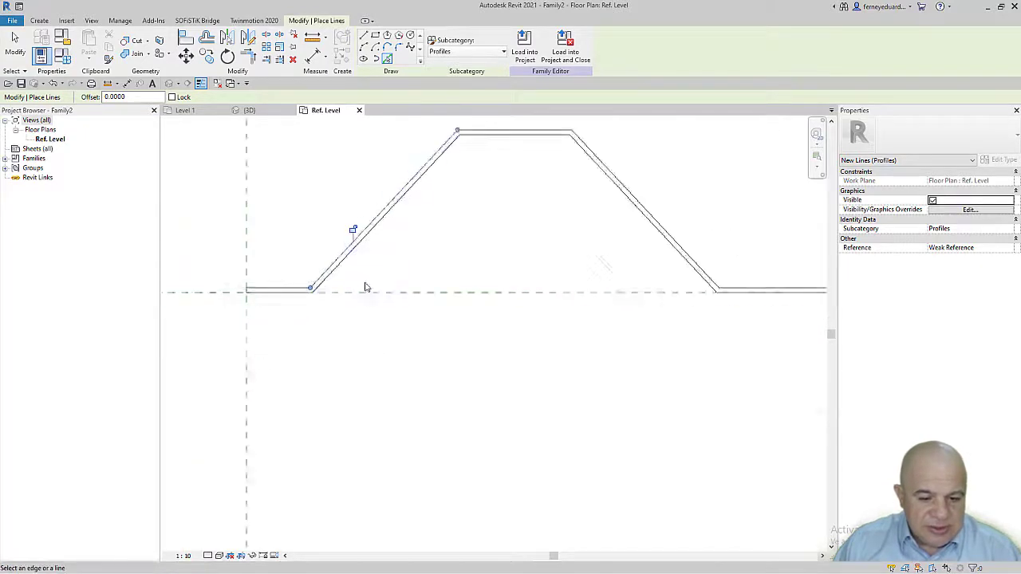
scroll(465, 160, "up", 3)
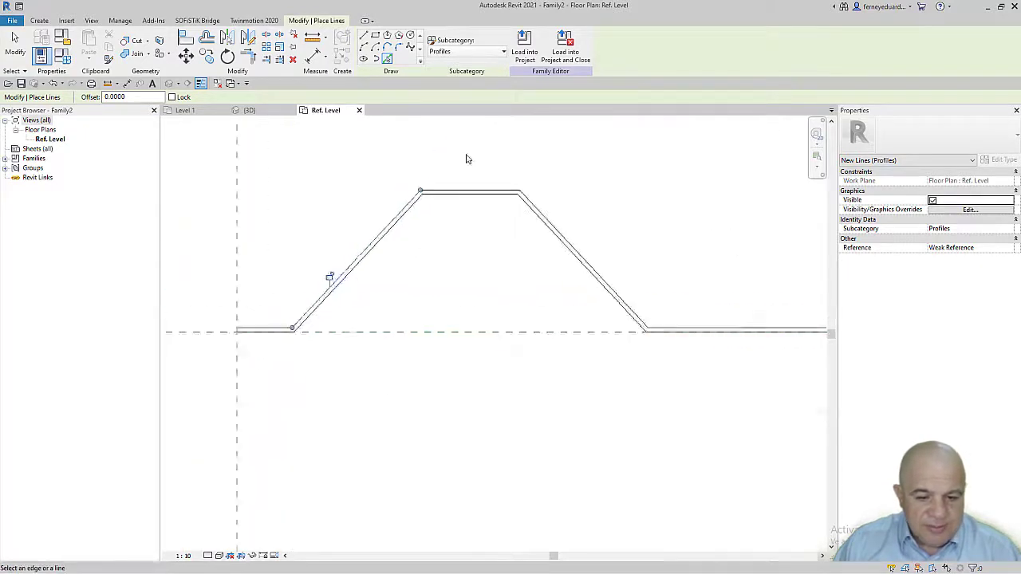
left_click(570, 242)
scroll(563, 214, "down", 2)
Step: Trace the upper edge of the flat stretch after the first large rib and of the first small rib
scroll(638, 280, "up", 3)
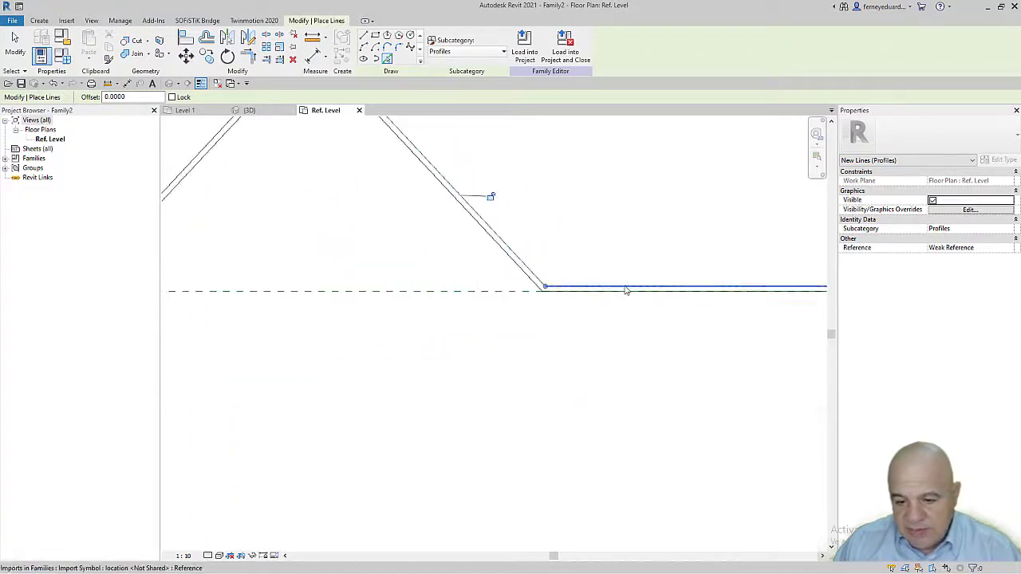
left_click(626, 290)
scroll(451, 271, "down", 3)
scroll(586, 252, "up", 3)
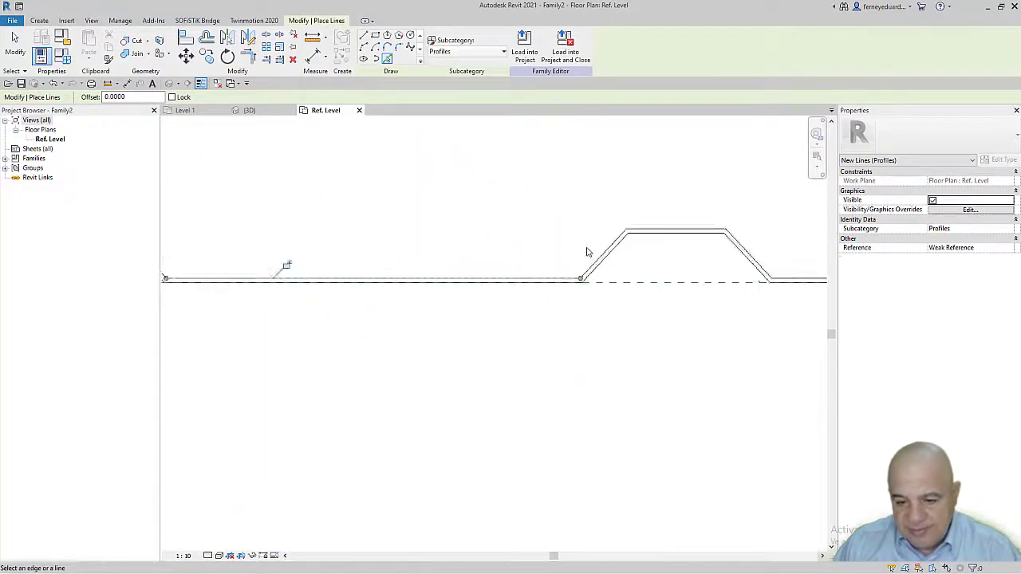
scroll(587, 250, "up", 1)
left_click(604, 262)
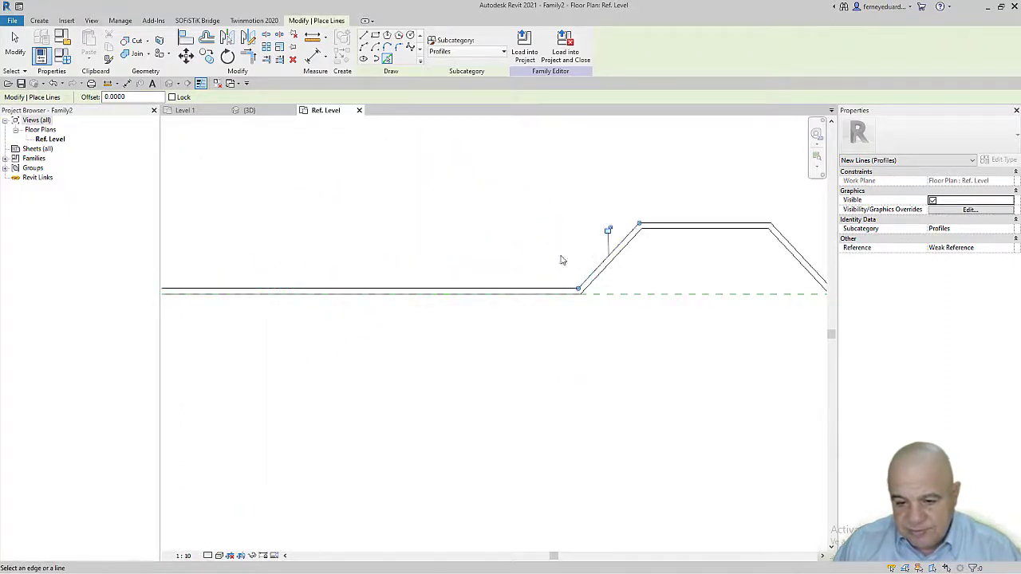
left_click(675, 229)
scroll(447, 191, "down", 3)
left_click(358, 206)
scroll(358, 209, "up", 4)
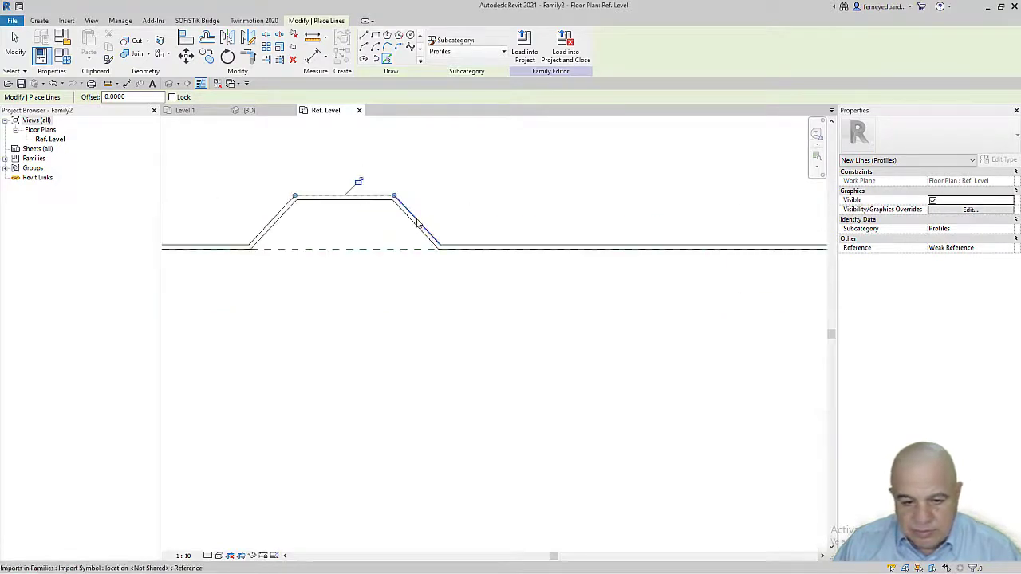
scroll(415, 215, "down", 3)
scroll(496, 229, "up", 3)
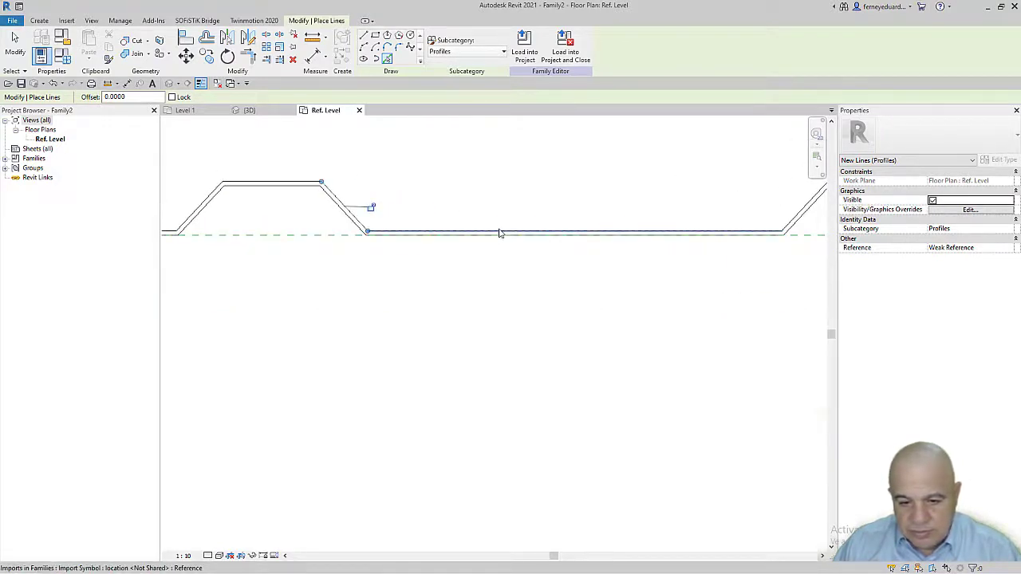
Step: Trace the upper edge of the flat stretch after the first small rib and of the second large rib
scroll(499, 233, "down", 3)
scroll(599, 172, "up", 6)
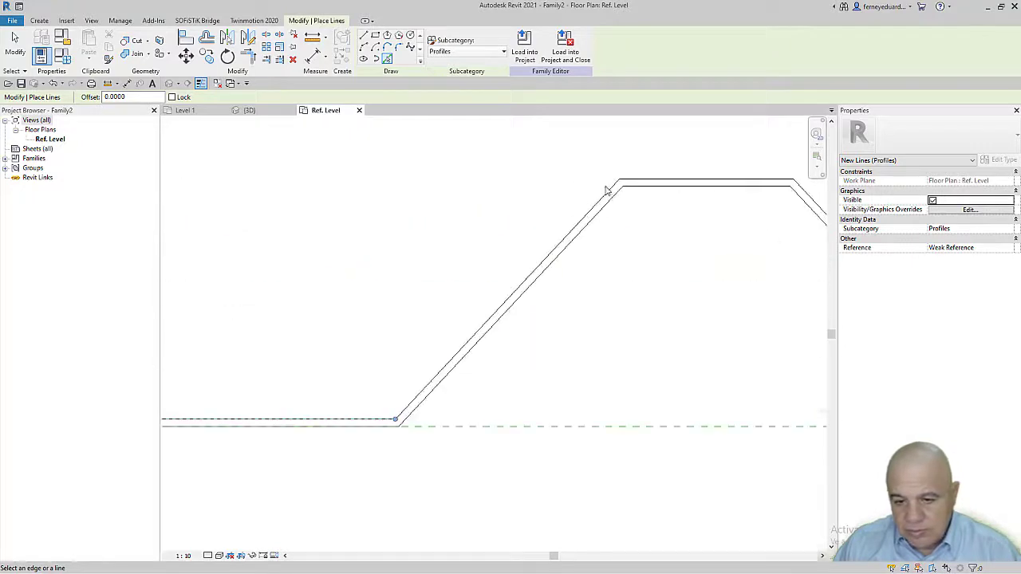
left_click(667, 180)
scroll(447, 200, "down", 2)
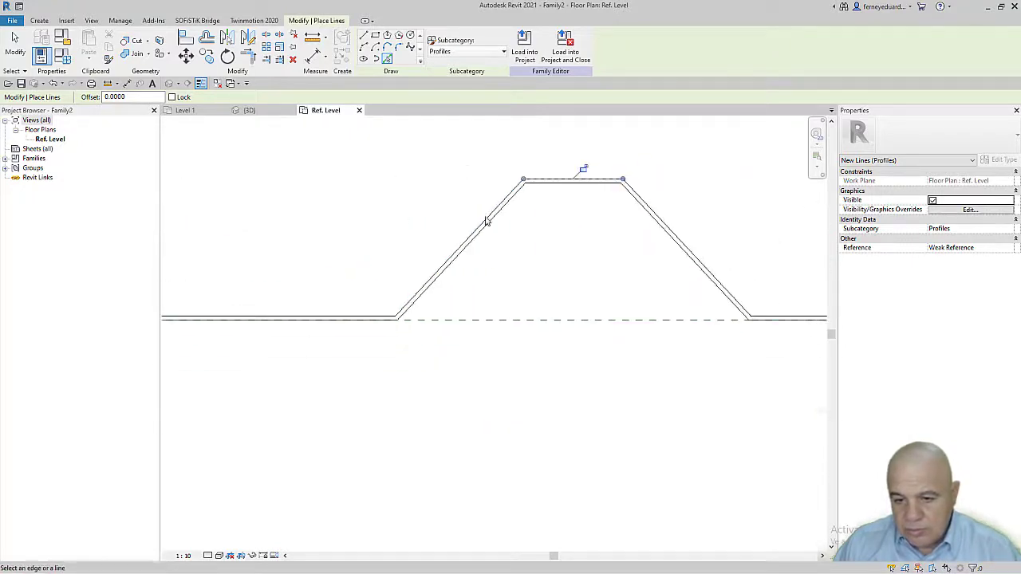
middle_click_drag(686, 259, 275, 195)
scroll(332, 237, "up", 2)
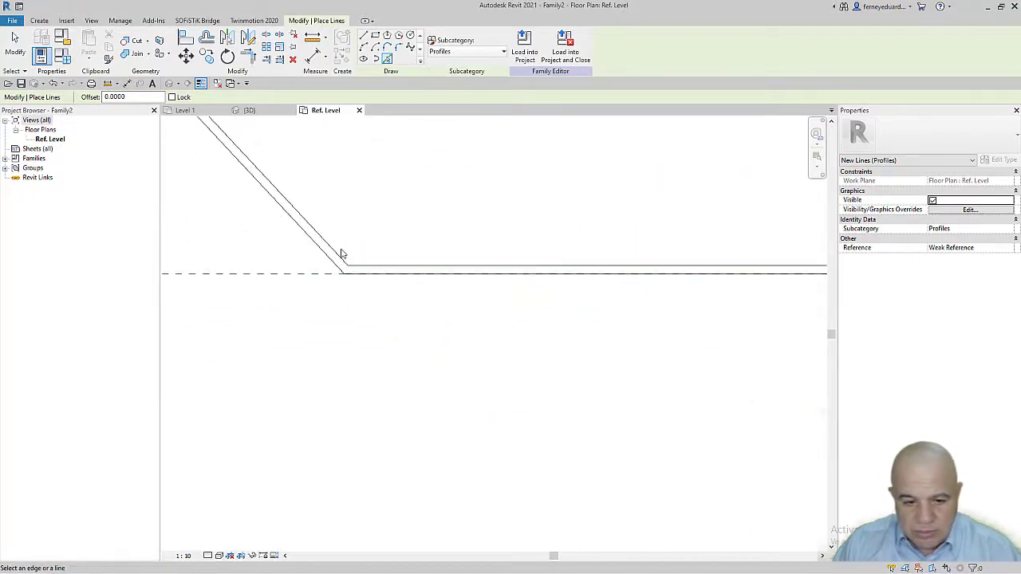
Step: Trace the upper edge of the flat stretch after the second large rib and of the second small rib
left_click(379, 266)
scroll(321, 224, "down", 2)
middle_click_drag(657, 200, 199, 270)
scroll(337, 288, "up", 3)
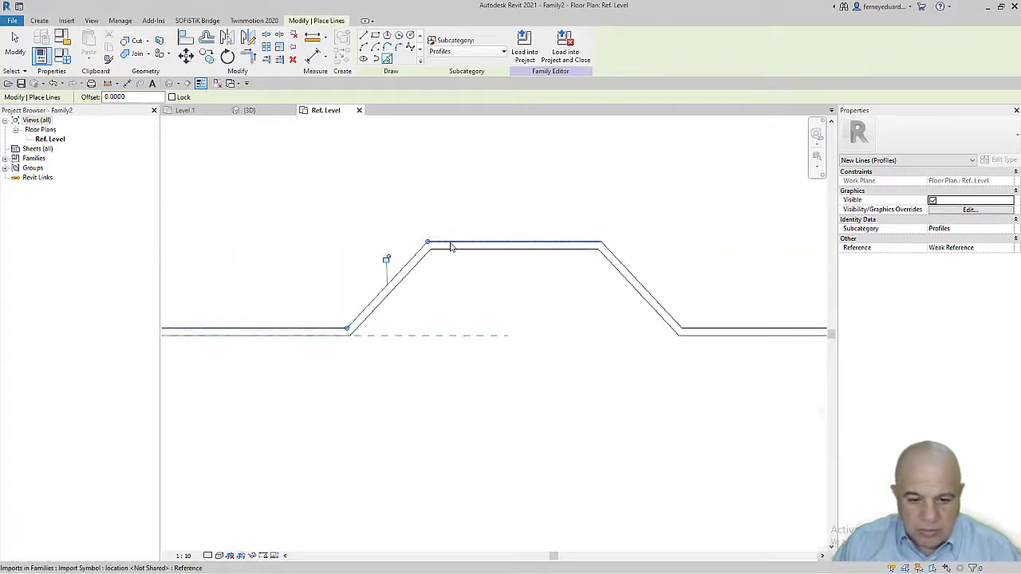
left_click(633, 277)
scroll(613, 206, "down", 2)
Step: Trace the upper edge of the last flat stretch and third large rib, including the short closing edge at the tile's far end
middle_click_drag(609, 210, 274, 216)
left_click(404, 276)
middle_click_drag(495, 233, 242, 261)
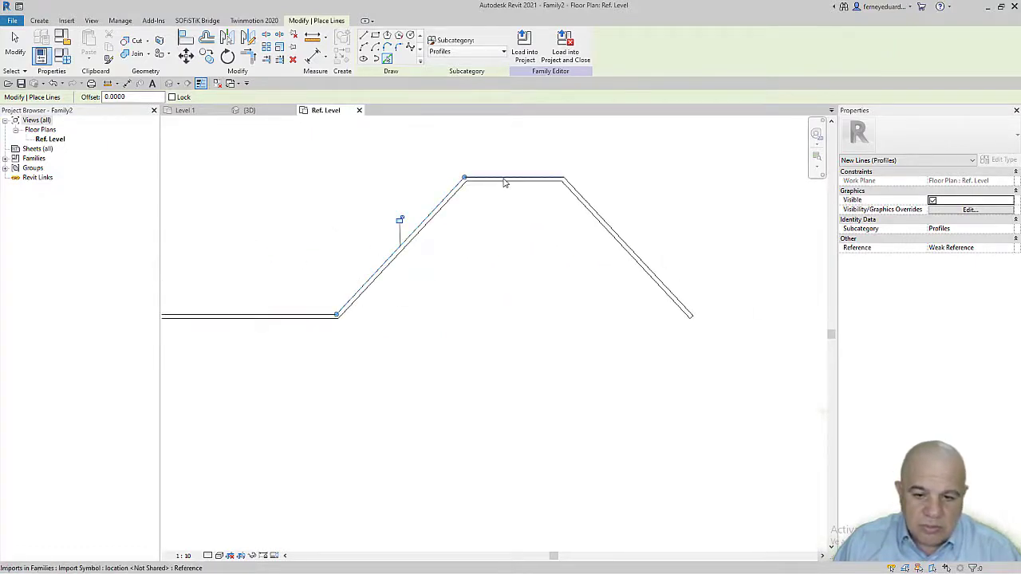
scroll(599, 217, "up", 1)
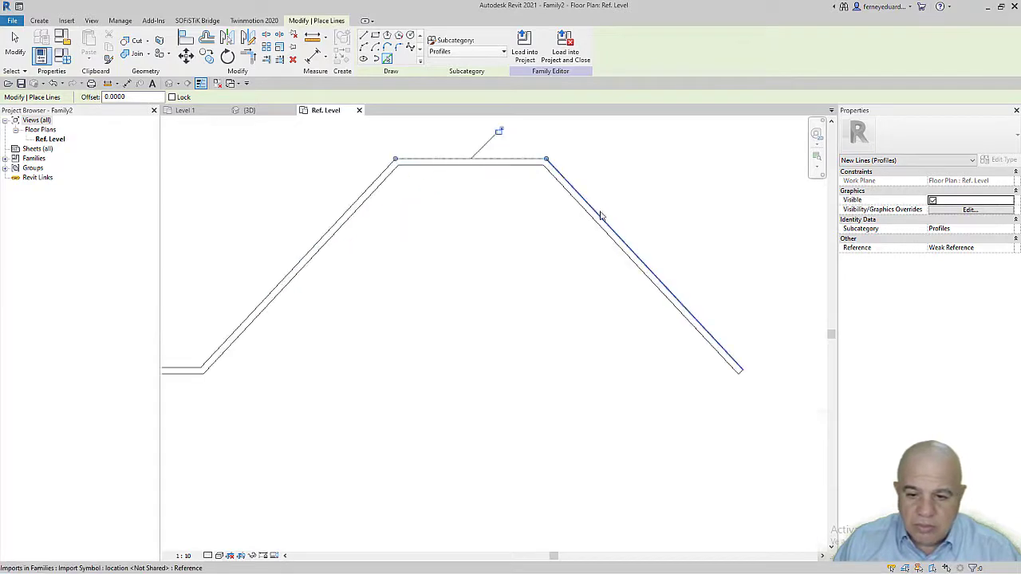
scroll(741, 375, "up", 2)
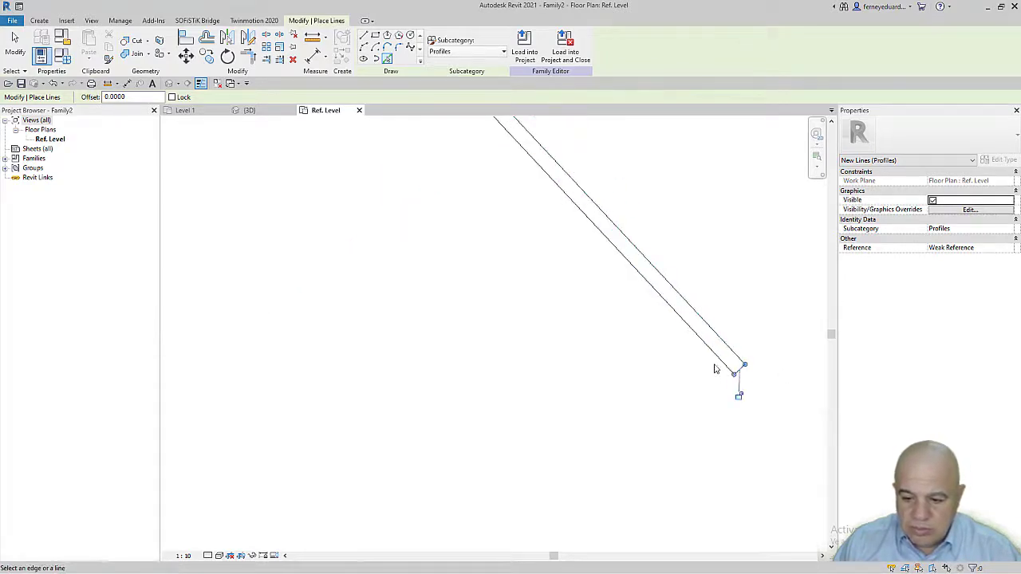
Step: Trace the lower edge of the third large rib, covering both slopes and the top
scroll(715, 368, "down", 4)
middle_click_drag(490, 210, 628, 246)
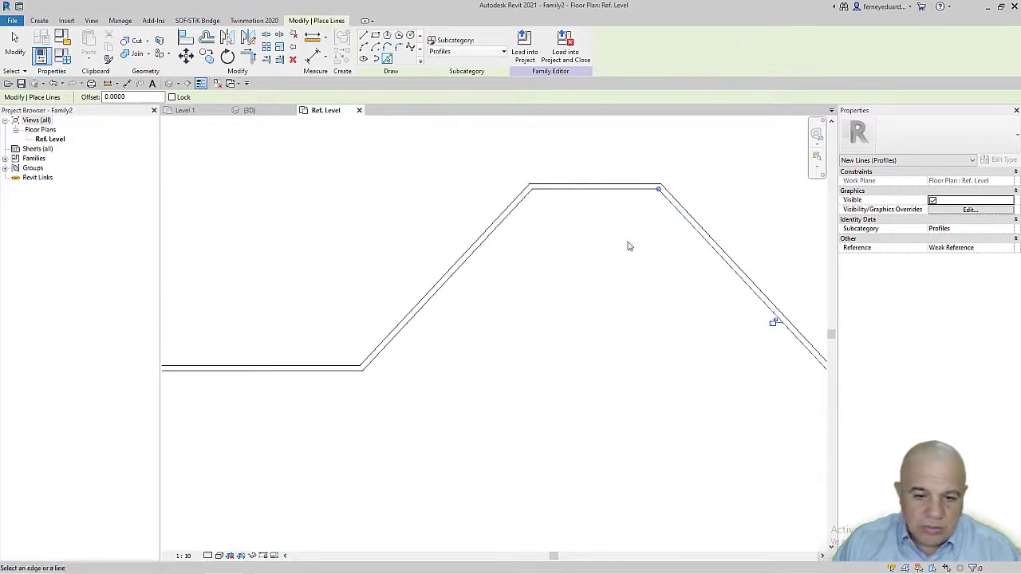
left_click(502, 224)
scroll(634, 267, "down", 2)
scroll(361, 350, "up", 2)
left_click(401, 322)
Step: Trace the lower edge of the flat stretch before the third large rib and of the second small rib
scroll(749, 350, "down", 3)
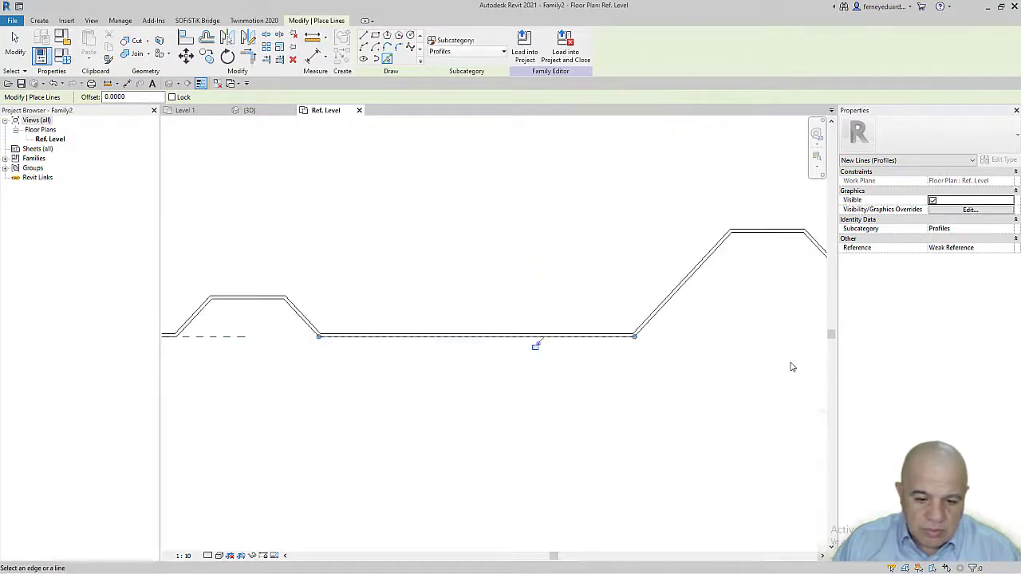
scroll(792, 367, "down", 1)
scroll(467, 339, "up", 2)
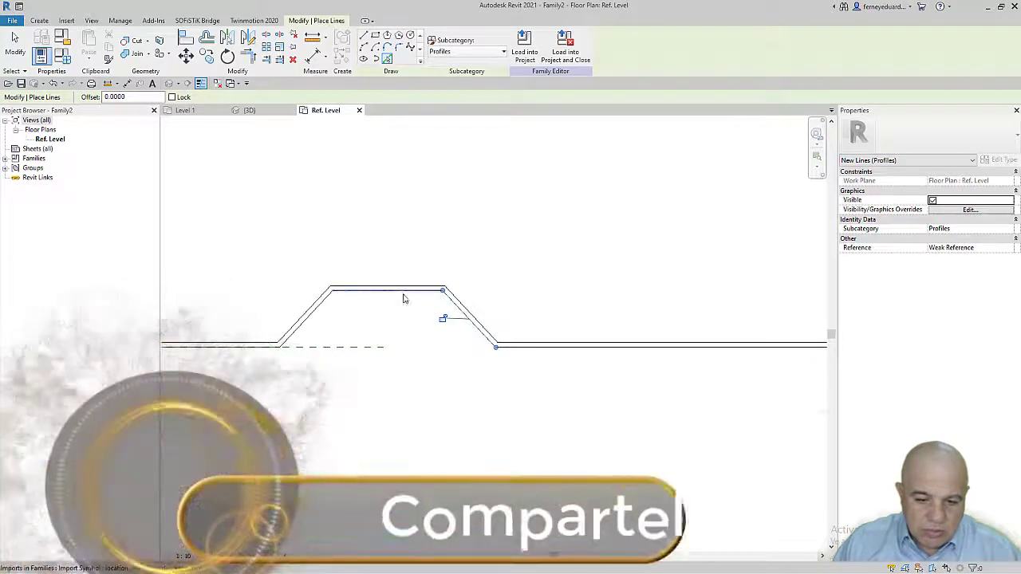
scroll(351, 339, "up", 3)
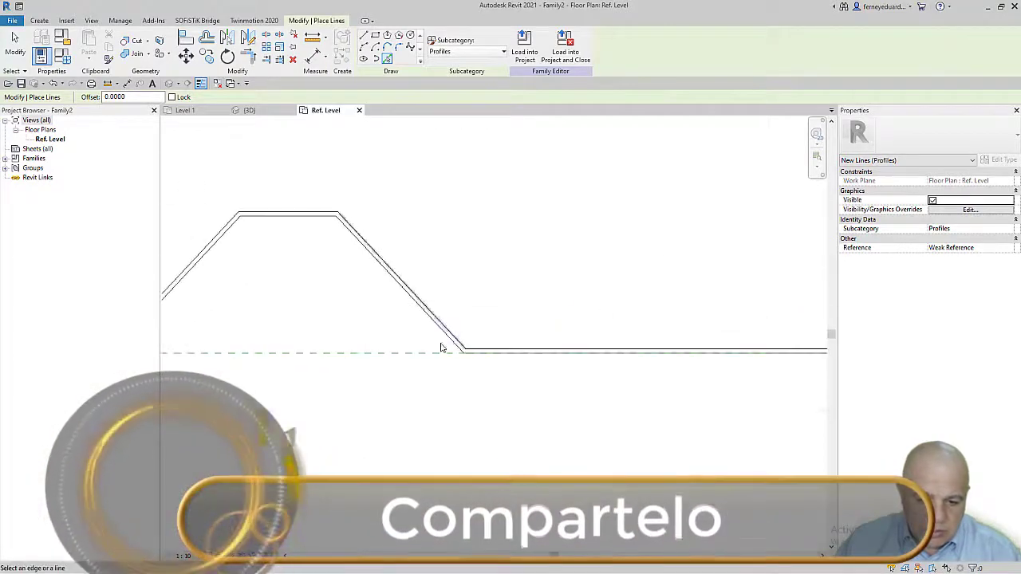
left_click(441, 327)
scroll(435, 327, "up", 1)
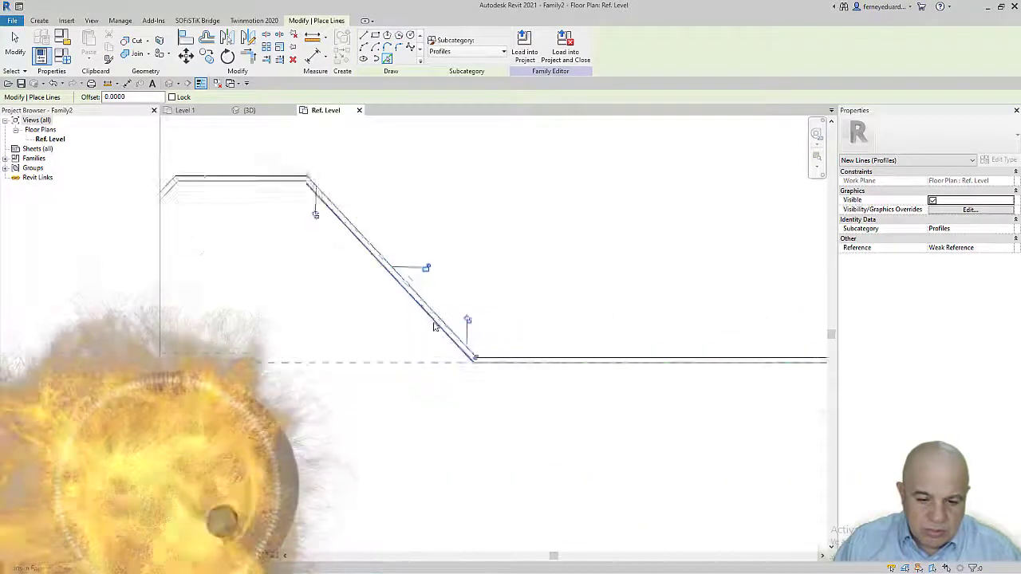
scroll(436, 326, "up", 1)
key("Escape")
key("Escape")
left_click(440, 317)
key("Escape")
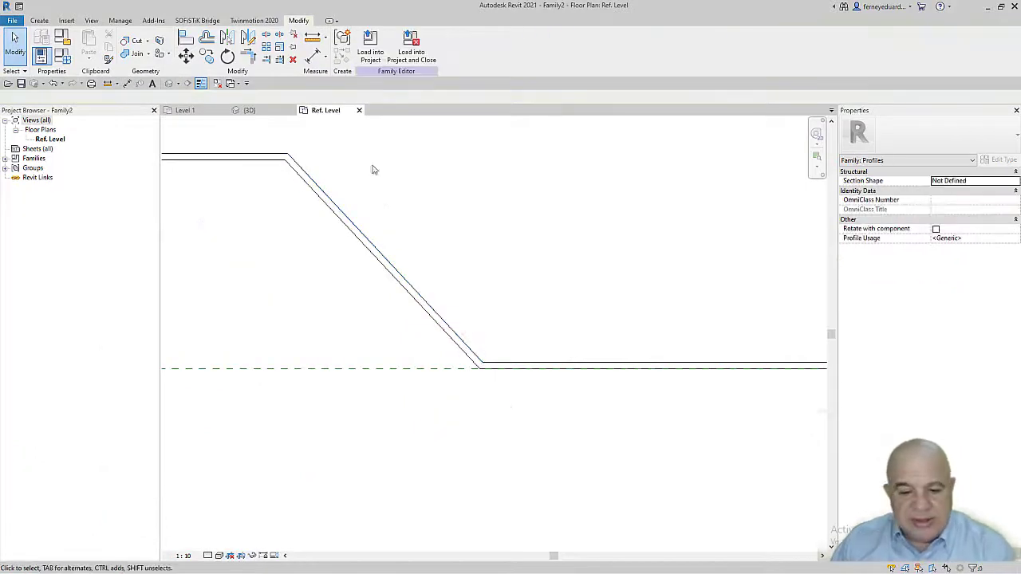
Step: Trace the lower edge of the second large rib using profile lines with the Pick Lines option
left_click(38, 21)
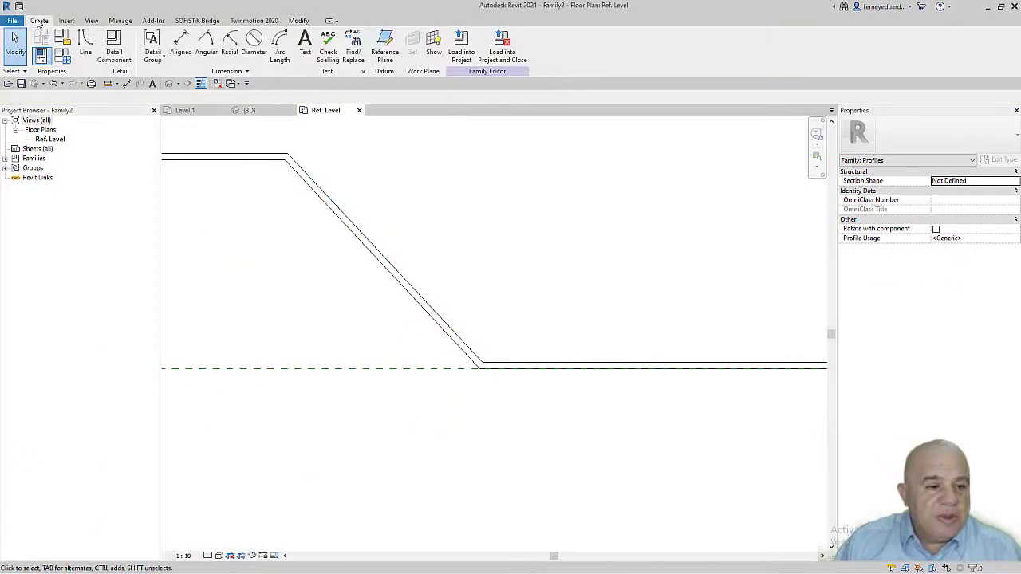
left_click(85, 44)
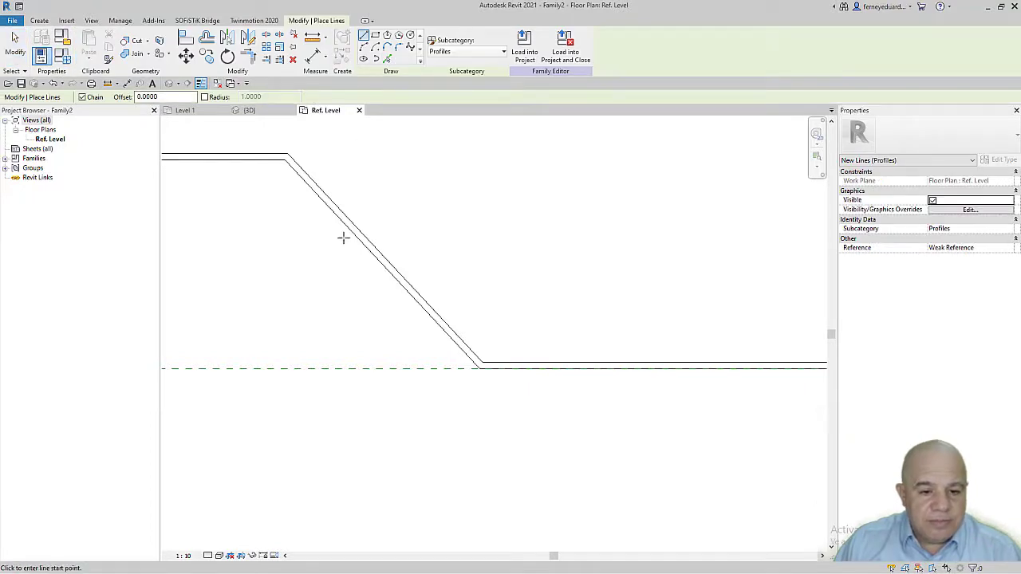
left_click(387, 59)
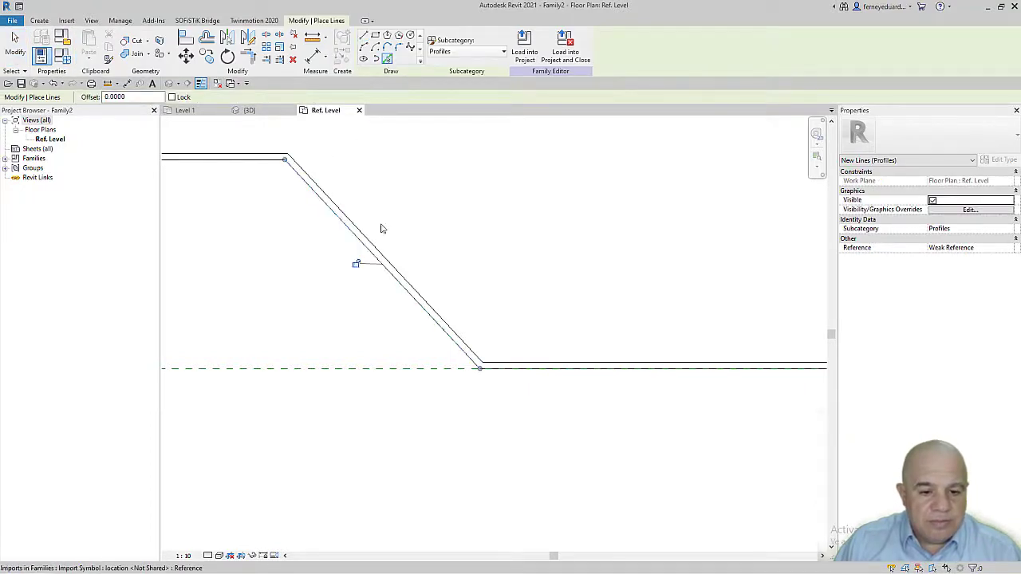
scroll(531, 219, "down", 3)
scroll(440, 207, "up", 2)
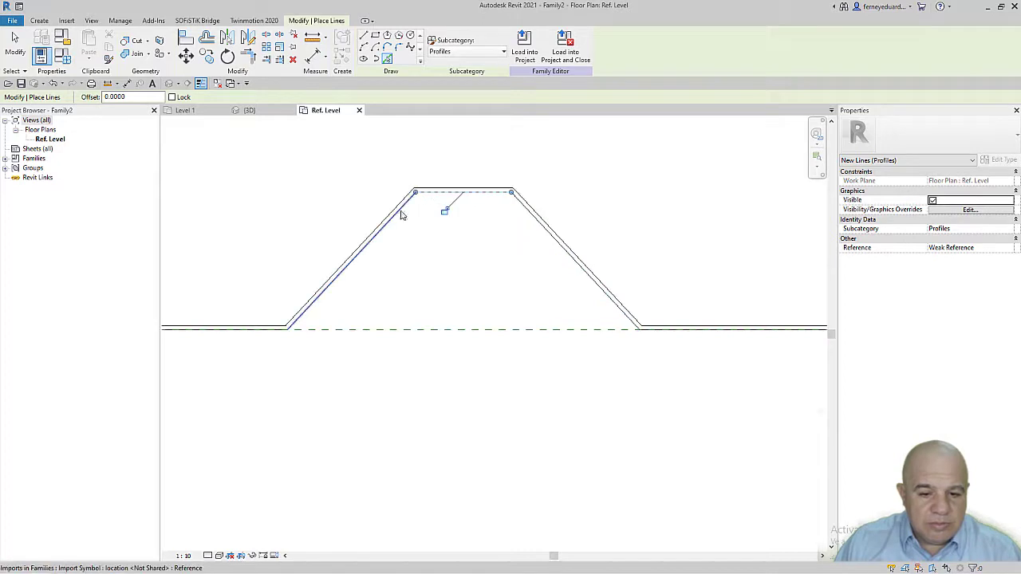
scroll(353, 285, "down", 2)
Step: Trace the lower edge of the first small rib, covering both slopes and the top
scroll(684, 313, "down", 2)
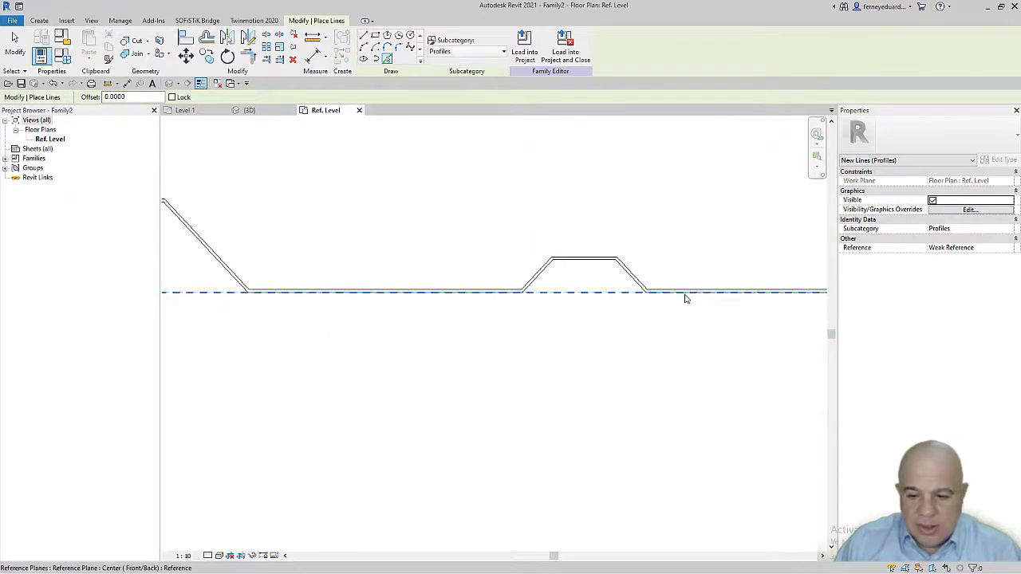
scroll(653, 297, "up", 3)
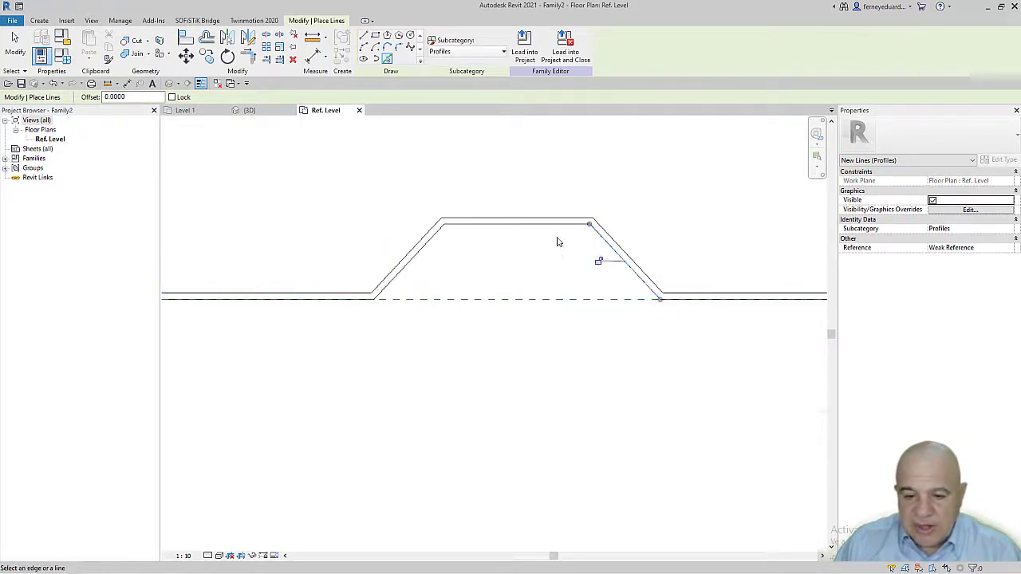
left_click(414, 260)
scroll(493, 297, "down", 2)
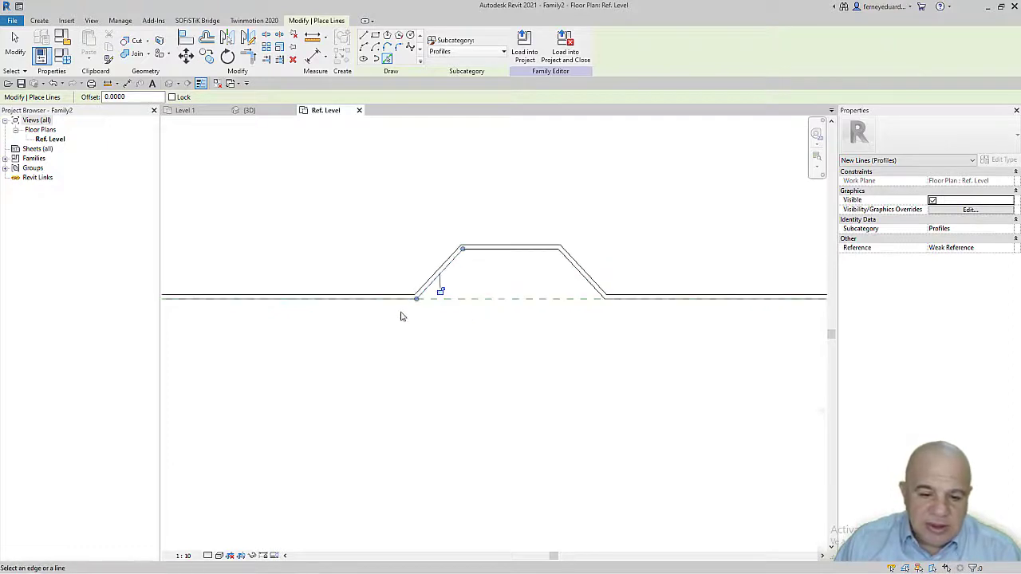
Step: Trace the lower edge of the first large rib, covering both slopes and the top
middle_click_drag(269, 321, 519, 306)
scroll(543, 305, "down", 2)
scroll(375, 302, "up", 4)
middle_click_drag(375, 301, 690, 324)
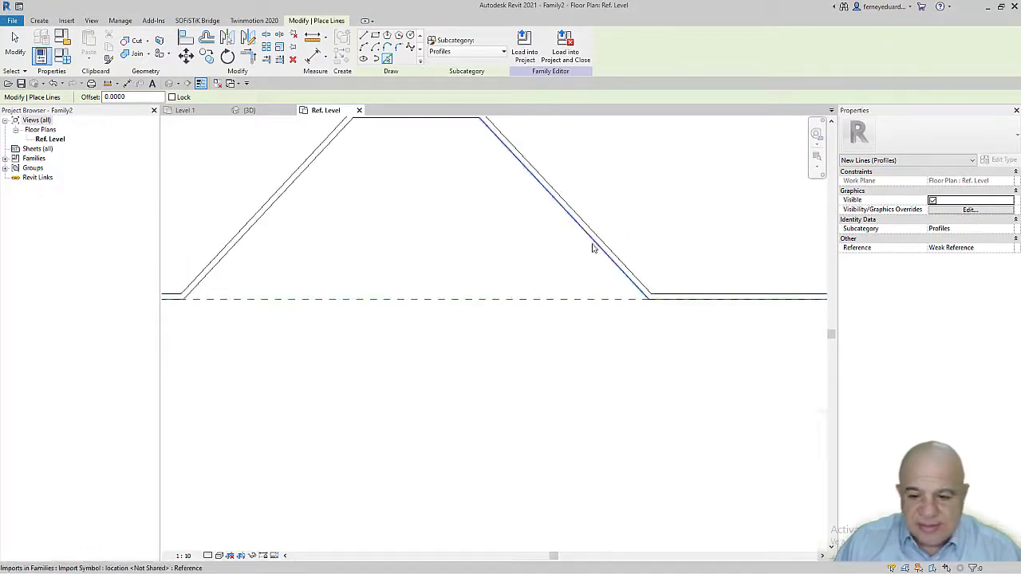
scroll(586, 259, "down", 3)
scroll(488, 192, "up", 2)
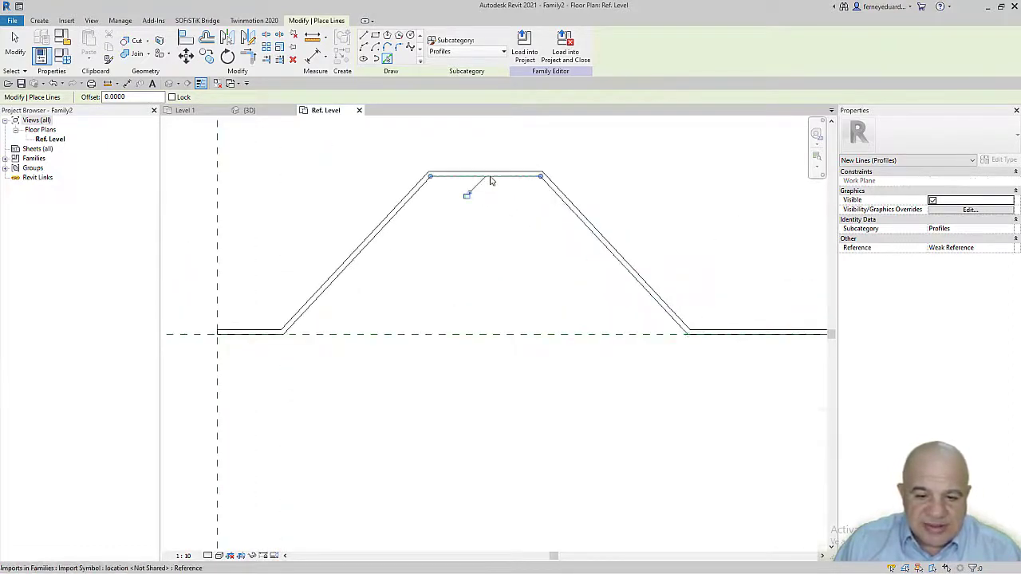
scroll(645, 292, "down", 2)
scroll(506, 306, "up", 4)
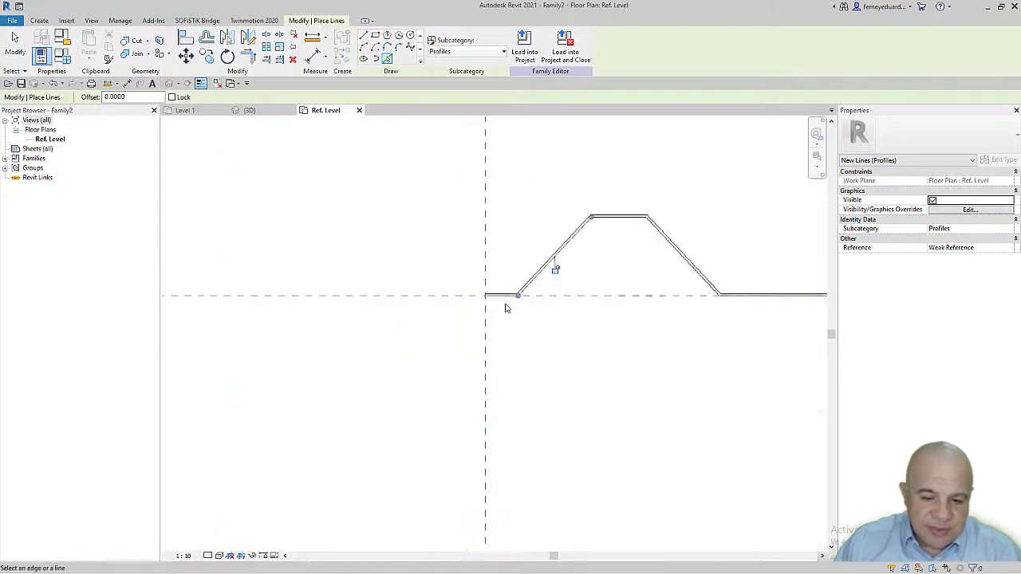
Step: Trace the short closing edge and lower flat edge at the tile's starting end, and finish placing lines
scroll(438, 284, "up", 2)
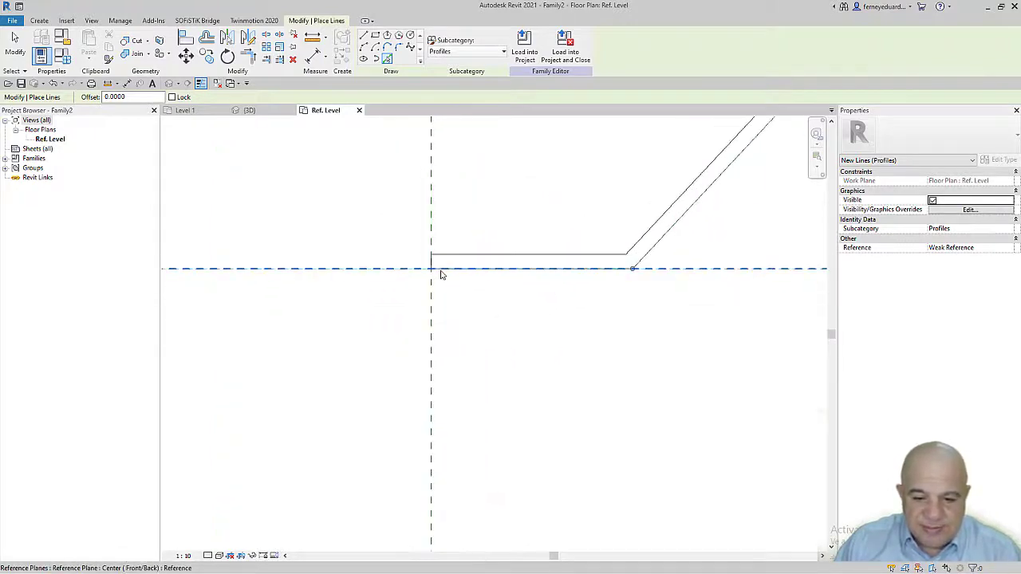
scroll(431, 264, "up", 2)
scroll(430, 261, "up", 2)
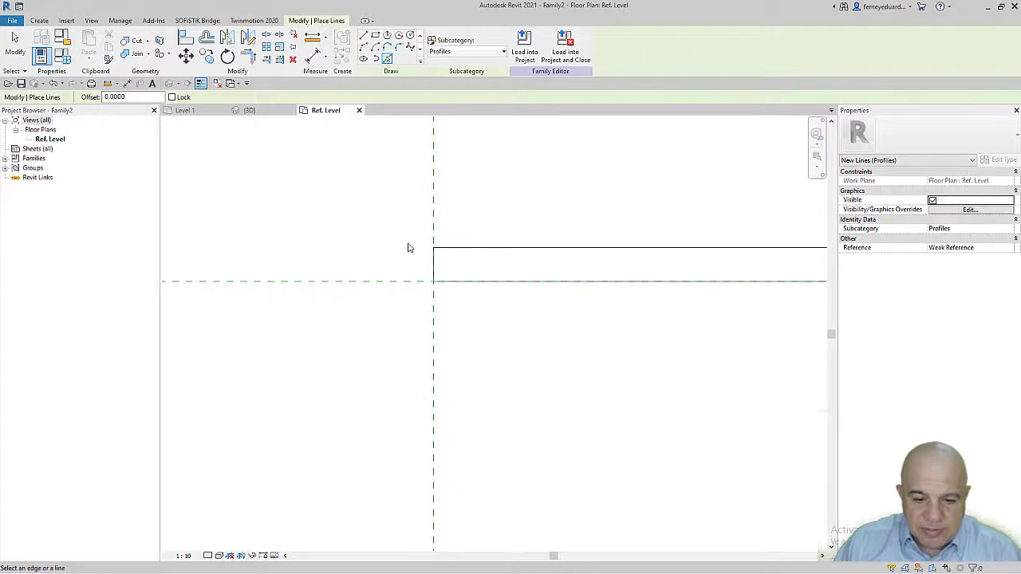
scroll(436, 266, "down", 6)
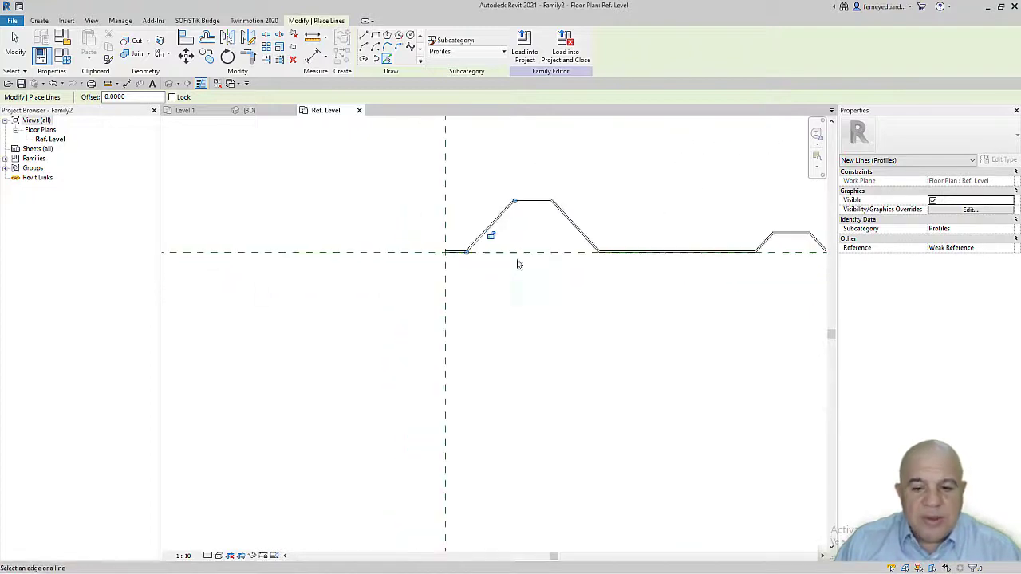
scroll(517, 264, "down", 5)
key("Escape")
key("Escape")
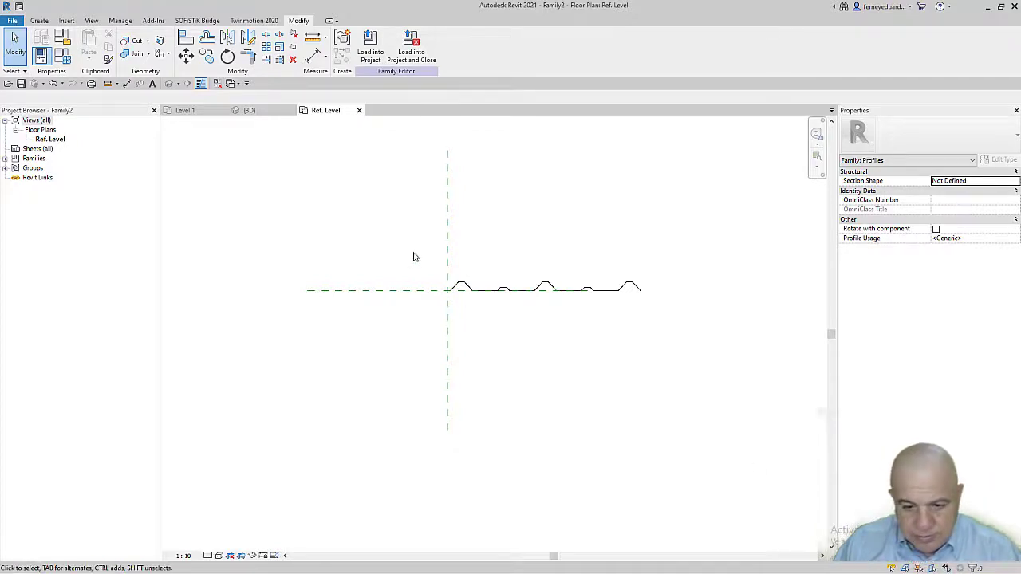
Step: Filter a selection of the whole profile down to Imports in Families and delete the imported tejaTrapezoidal.dwg
left_click_drag(405, 239, 745, 341)
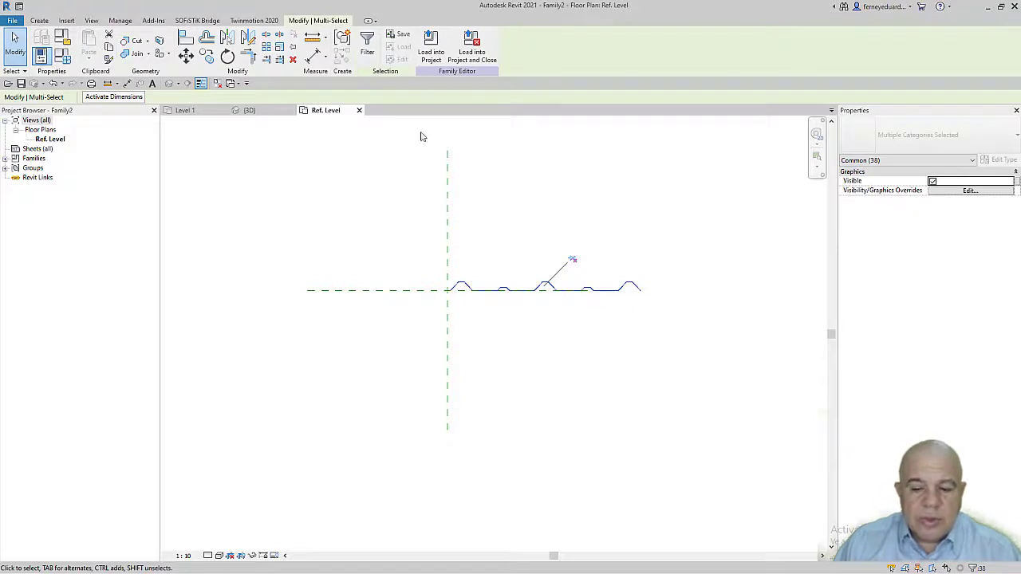
left_click(372, 46)
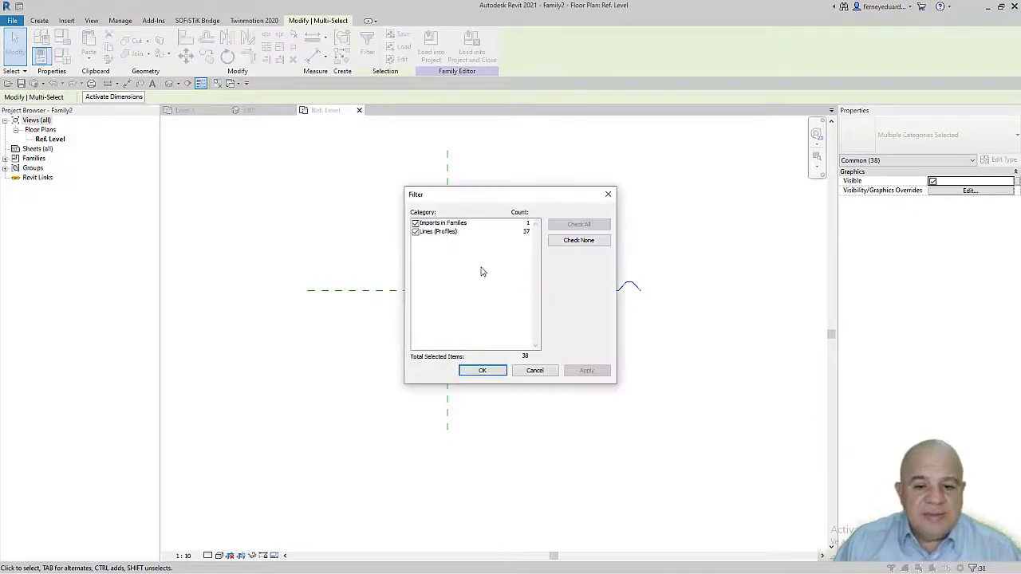
left_click(416, 232)
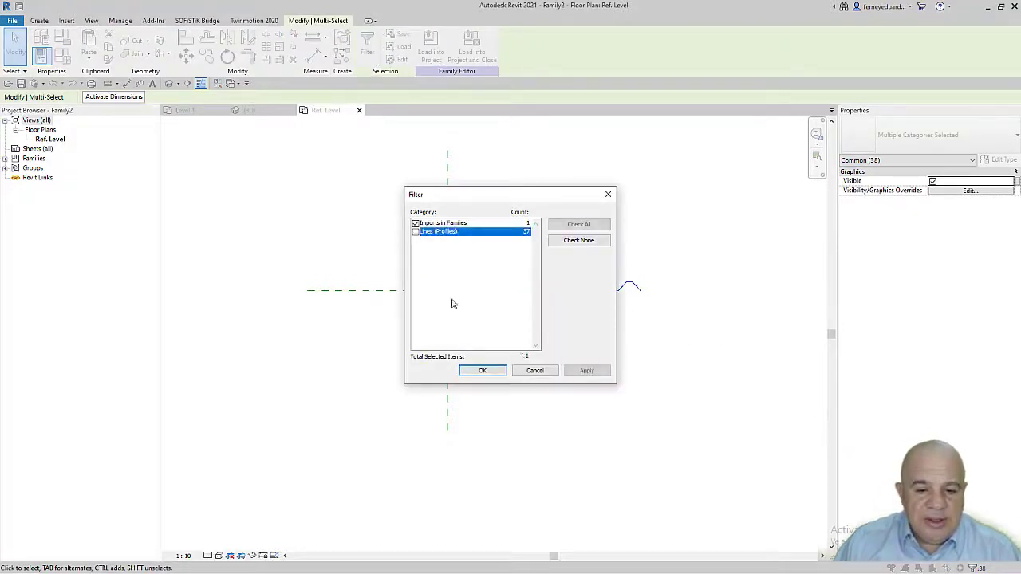
left_click(481, 371)
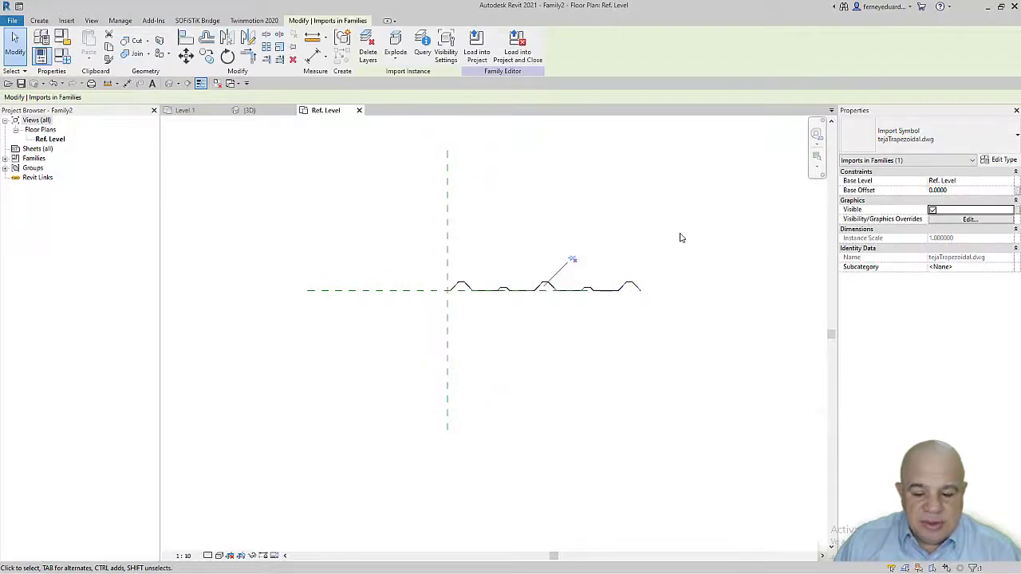
key("Delete")
Step: Draw the missing lower profile line along the flat stretch between the first large rib and the first small rib
scroll(550, 283, "up", 5)
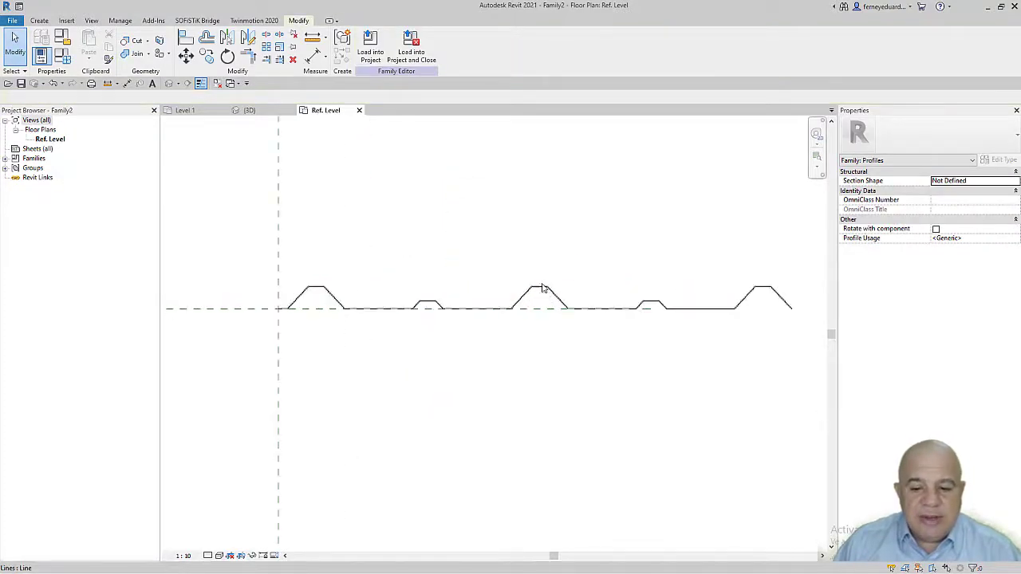
scroll(446, 287, "down", 3)
scroll(354, 304, "up", 6)
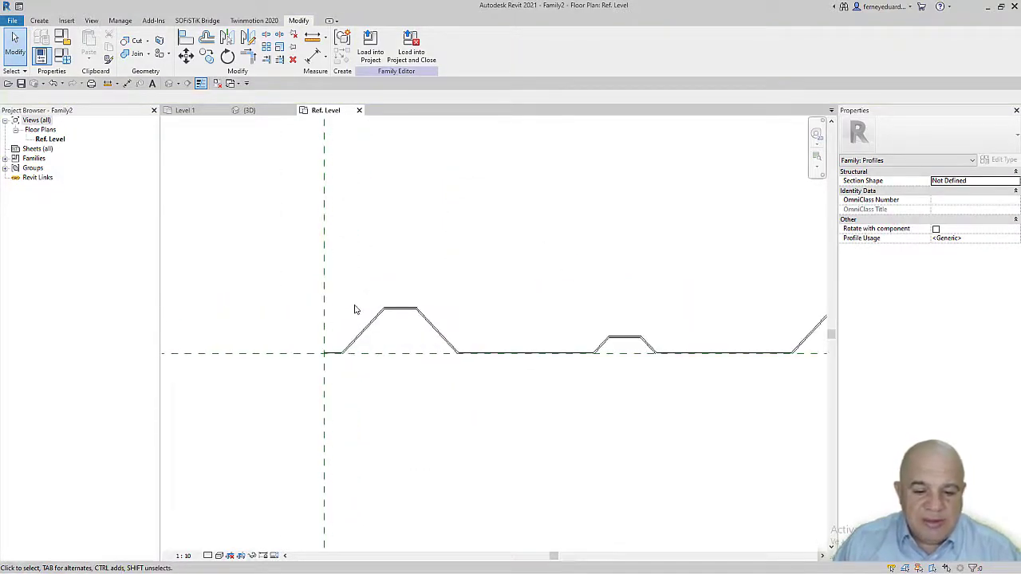
middle_click_drag(568, 315, 383, 205)
scroll(375, 196, "down", 1)
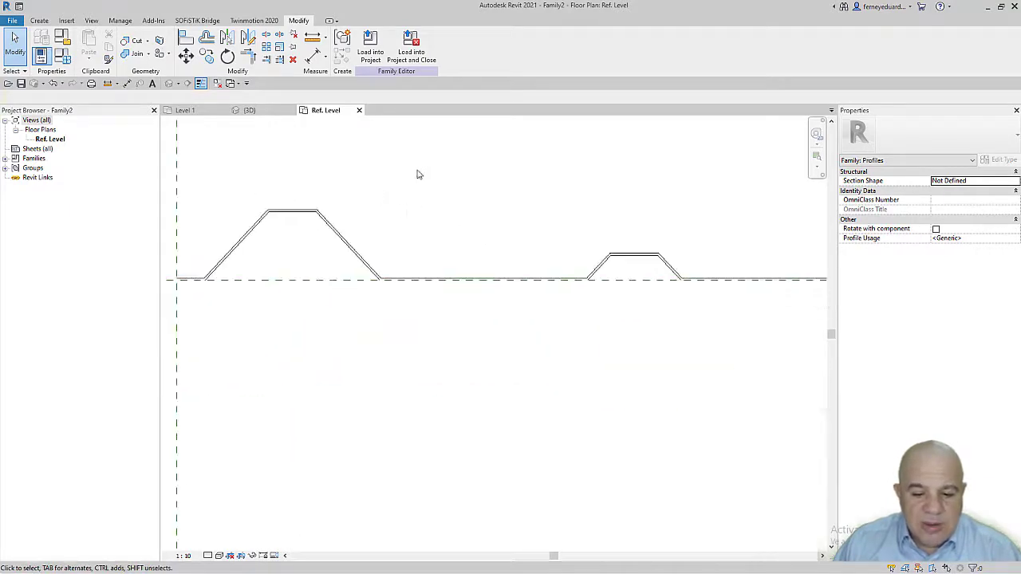
left_click(39, 20)
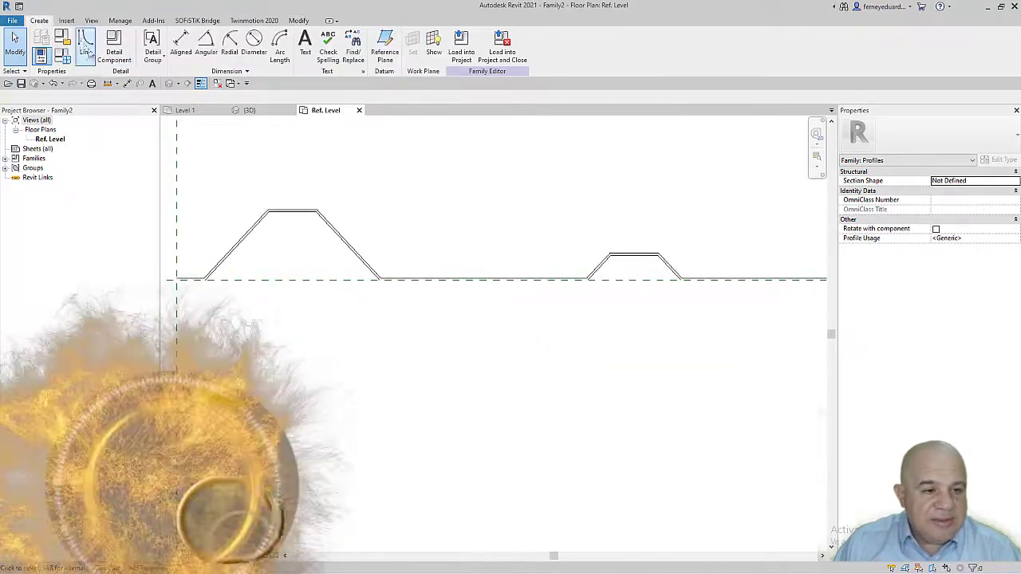
left_click(85, 44)
scroll(383, 295, "up", 2)
left_click(376, 258)
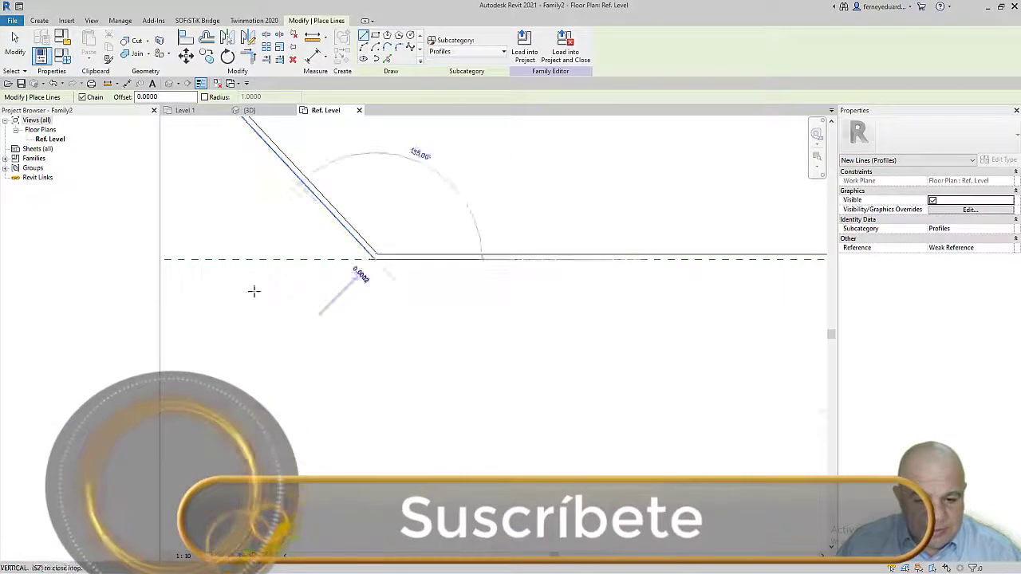
scroll(253, 290, "down", 1)
scroll(694, 295, "up", 1)
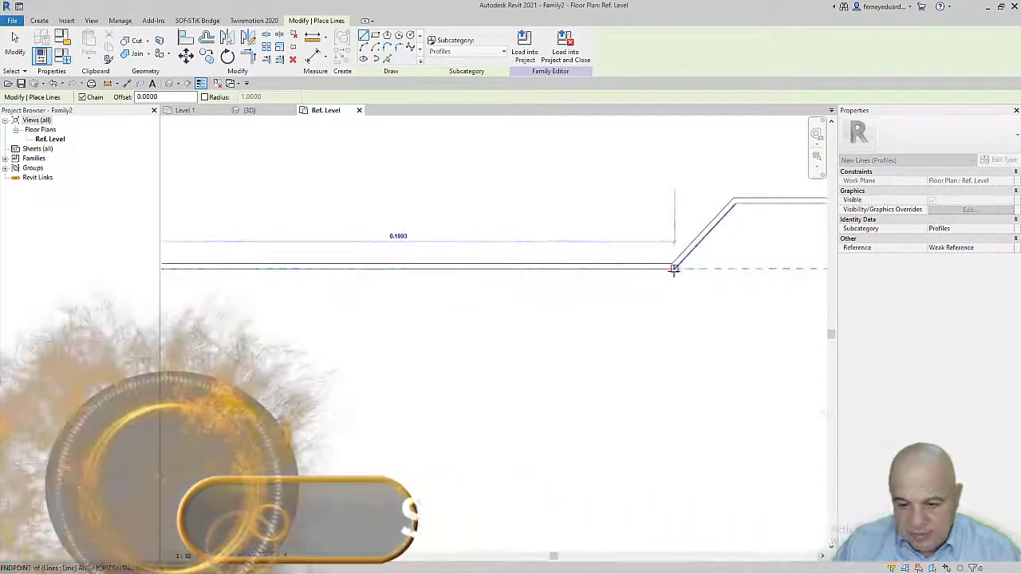
left_click(674, 267)
key("Escape")
Step: Draw the missing lower profile line along the flat stretch between the first small rib and the second large rib
scroll(580, 300, "down", 1)
middle_click_drag(741, 309, 356, 310)
scroll(467, 283, "up", 1)
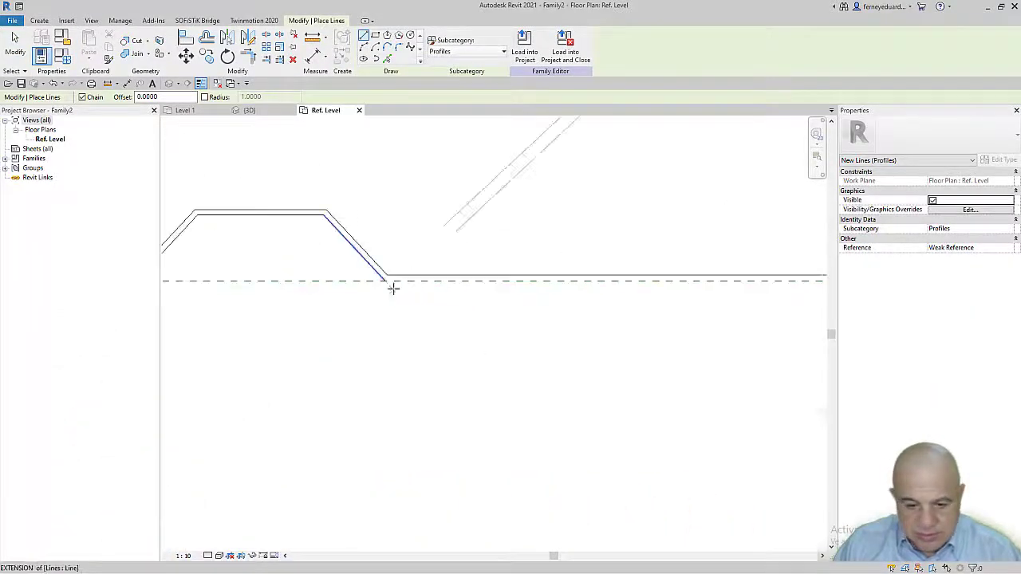
left_click(385, 281)
scroll(367, 335, "down", 2)
scroll(550, 335, "up", 3)
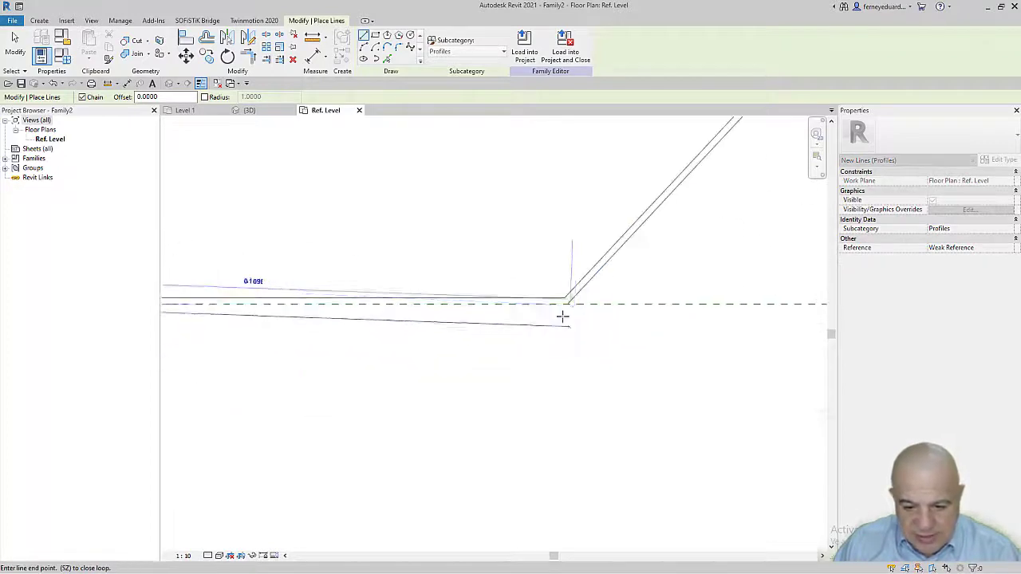
left_click(567, 304)
key("Escape")
Step: Draw the missing lower profile line along the flat stretch between the second large rib and the second small rib, and finish placing lines
scroll(374, 330, "down", 3)
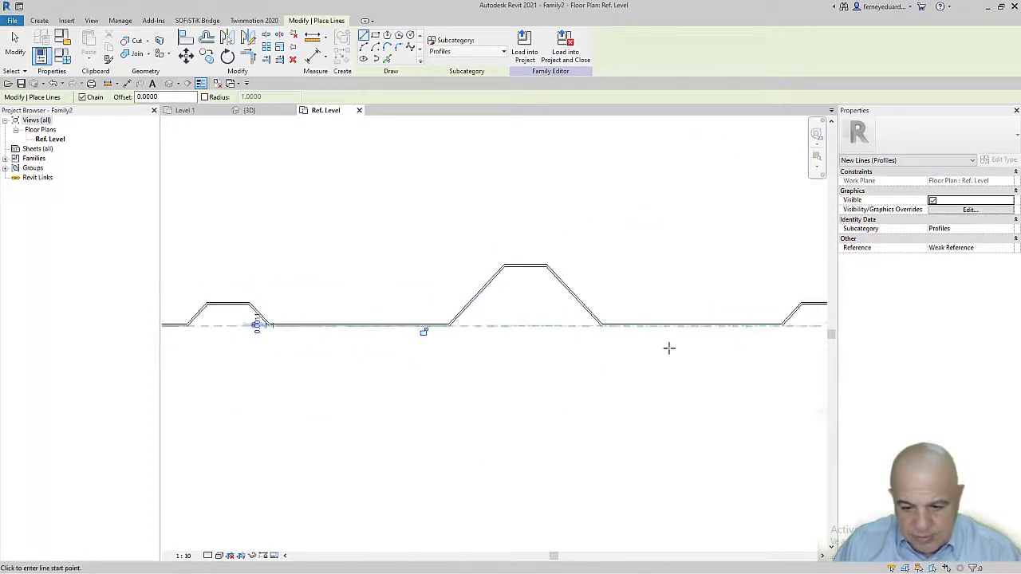
scroll(667, 346, "up", 2)
scroll(361, 336, "up", 3)
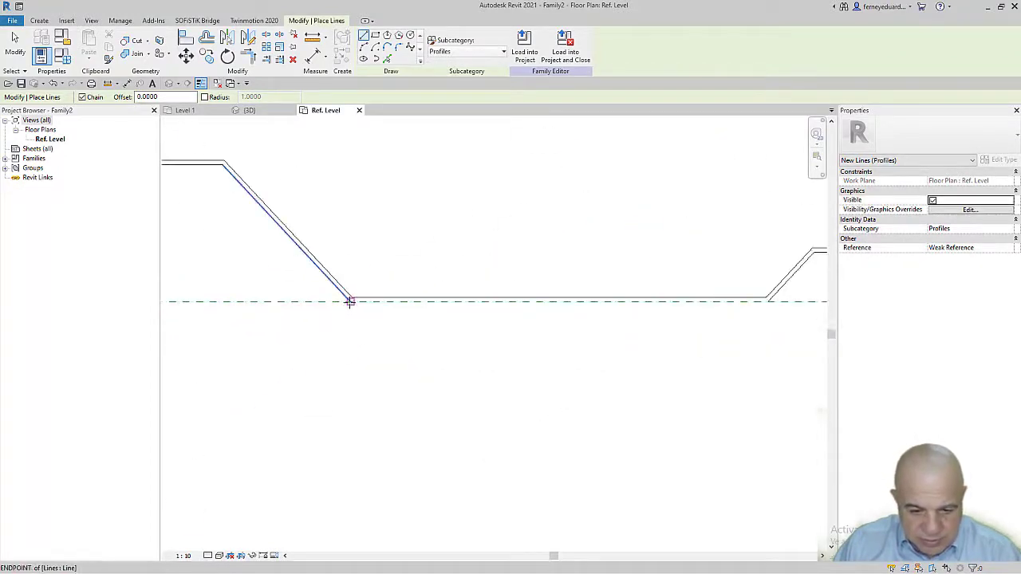
left_click(351, 300)
scroll(244, 339, "down", 2)
scroll(608, 313, "up", 3)
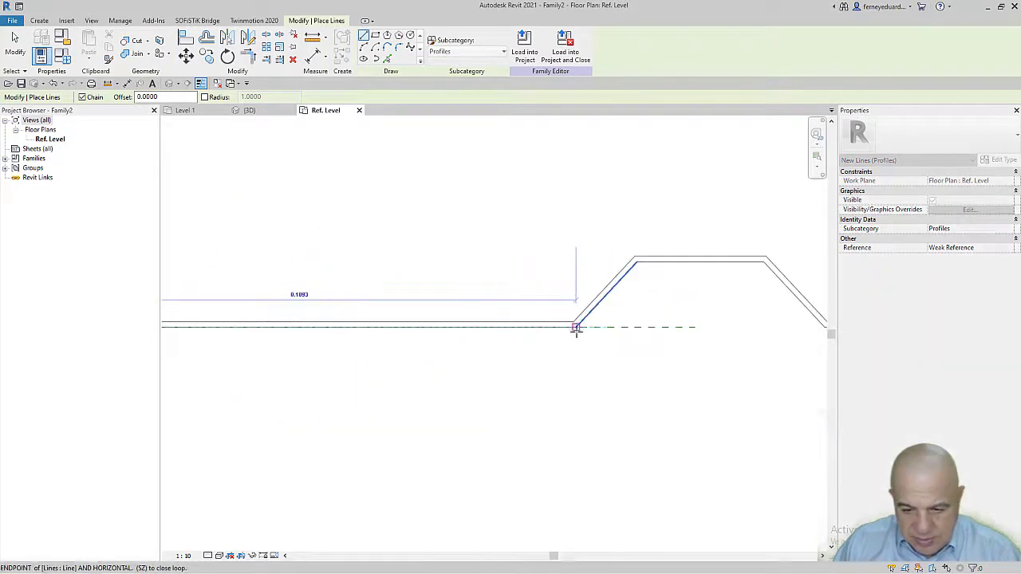
left_click(572, 328)
key("Escape")
scroll(431, 343, "down", 3)
middle_click_drag(721, 373, 622, 362)
key("Escape")
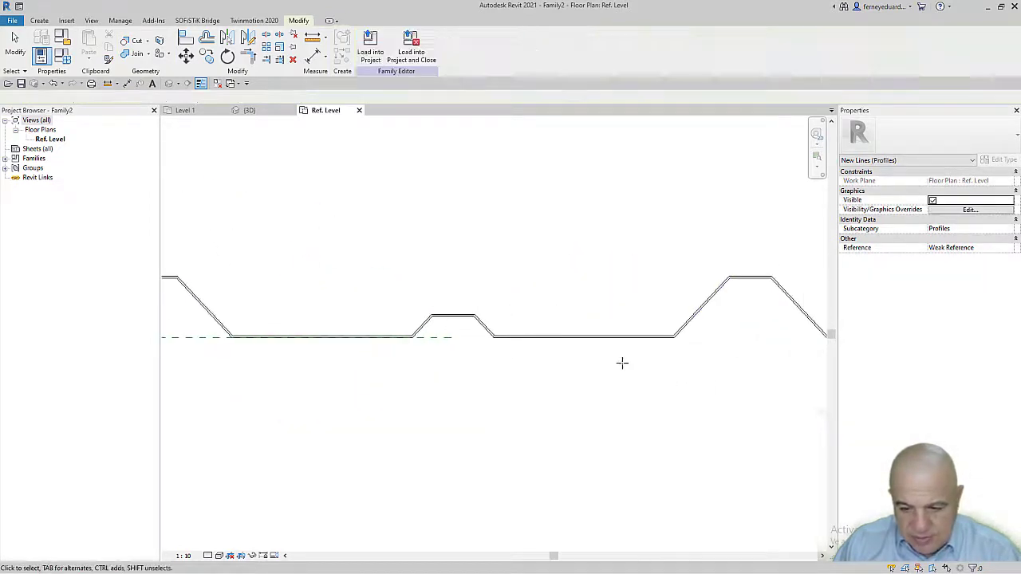
Step: Draw the missing lower flat edge and the short closing edge at the tile's starting end, where the reference planes cross
scroll(660, 364, "down", 2)
middle_click_drag(178, 388, 289, 314)
scroll(601, 341, "up", 5)
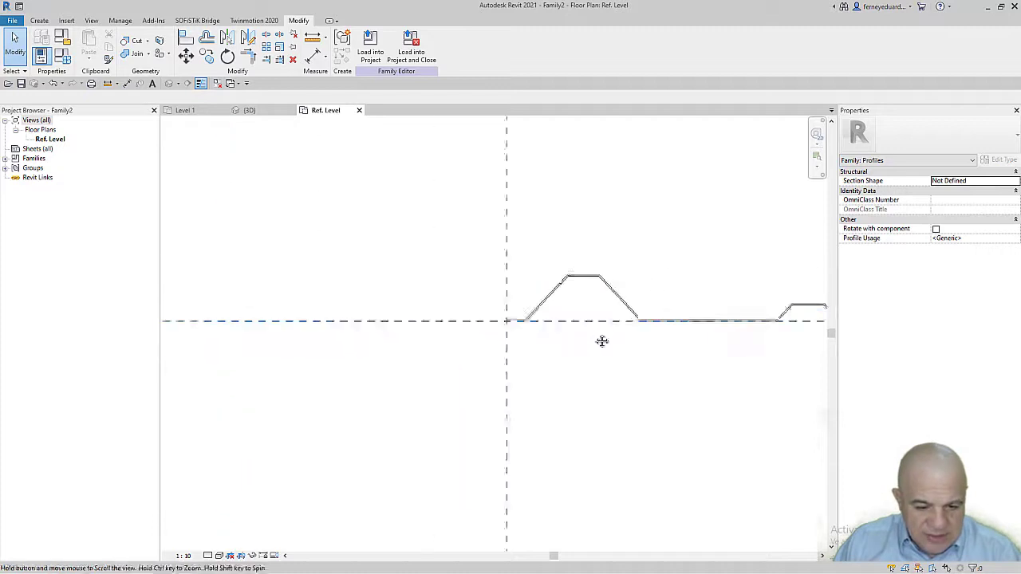
scroll(549, 336, "up", 3)
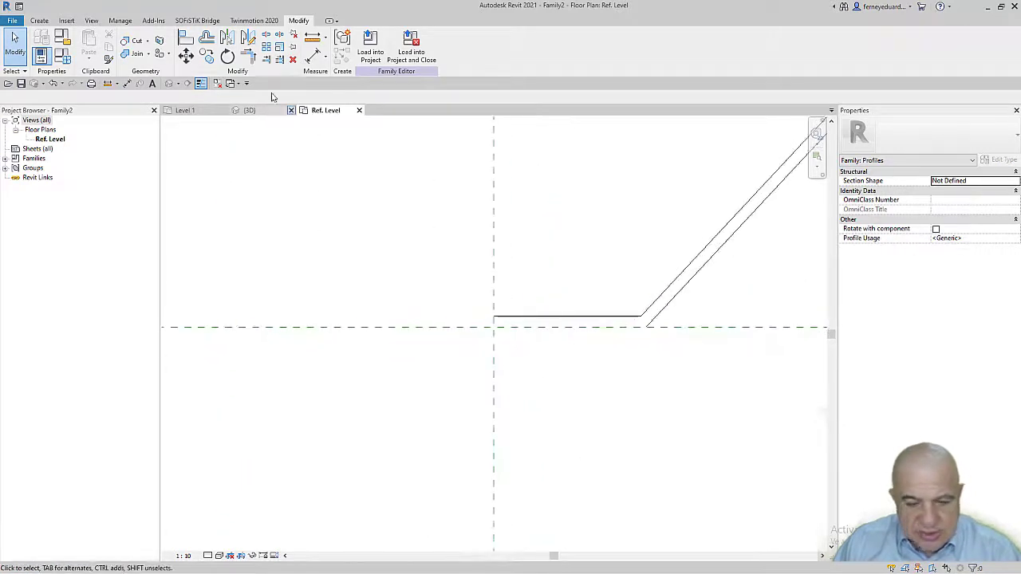
left_click(39, 20)
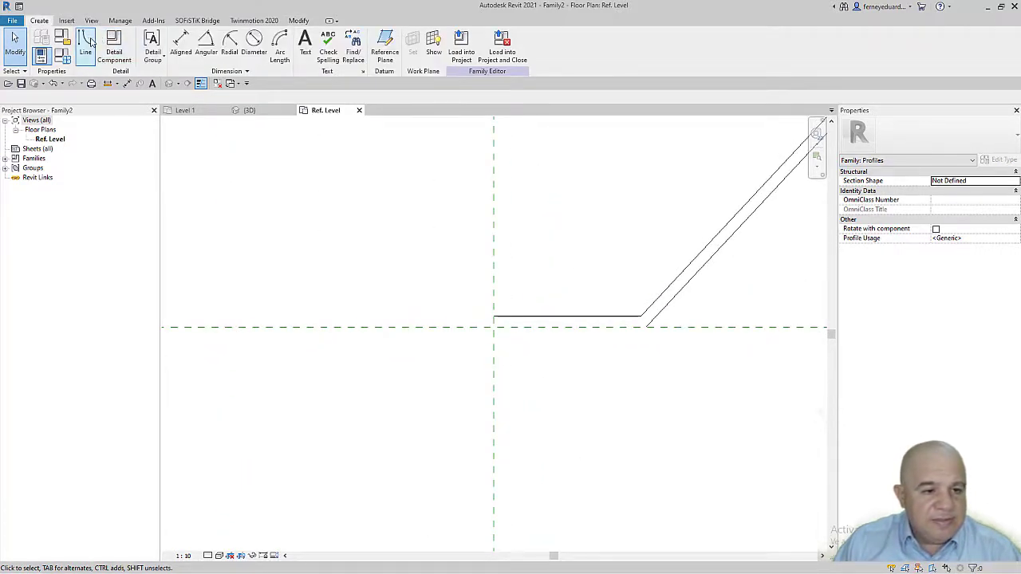
left_click(86, 47)
left_click(646, 328)
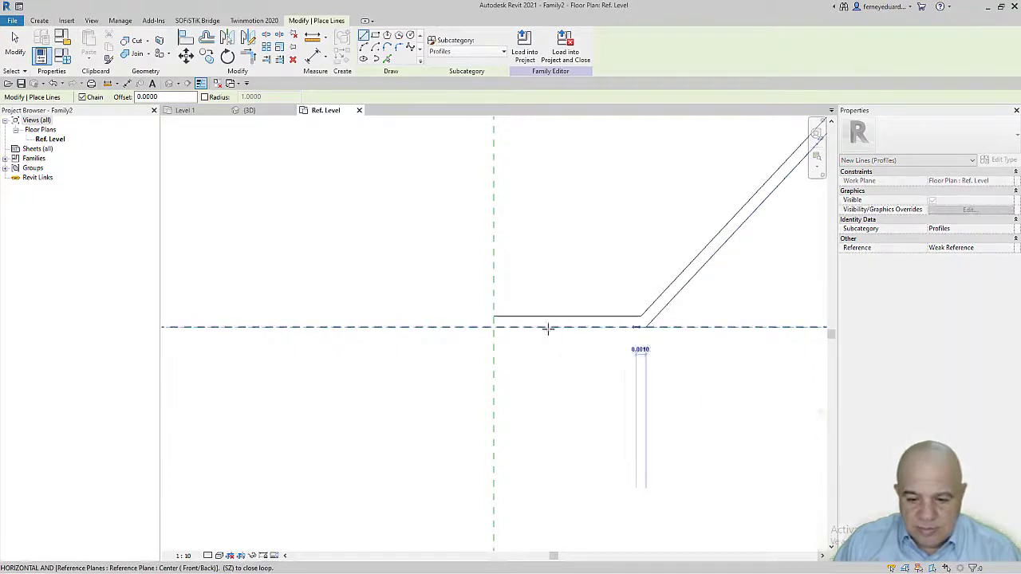
left_click(493, 325)
left_click(494, 317)
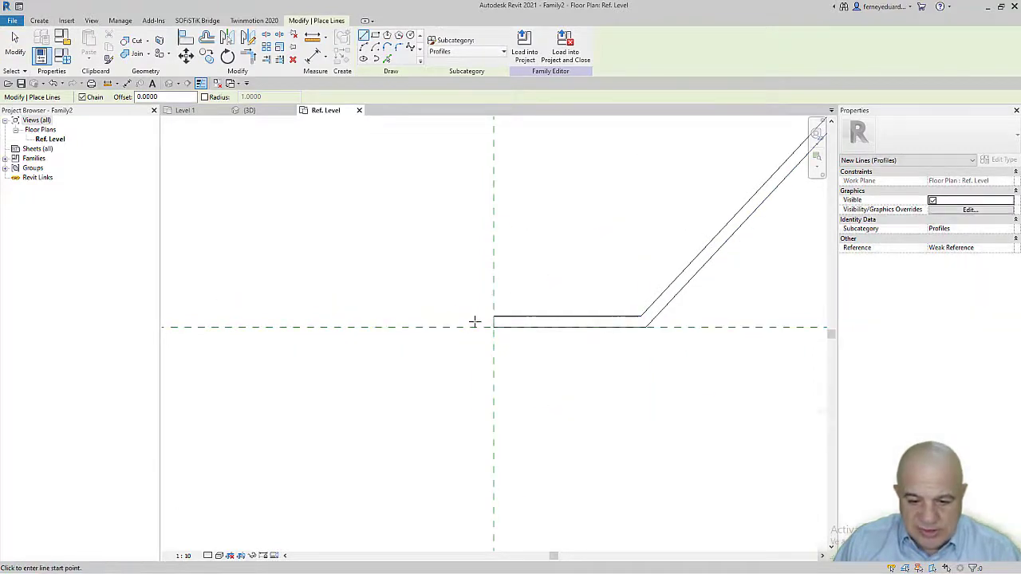
key("Escape")
key("Escape")
Step: Select the whole tile profile and examine its outline along the ribs and flat stretches for completeness
scroll(479, 322, "down", 4)
scroll(495, 335, "down", 3)
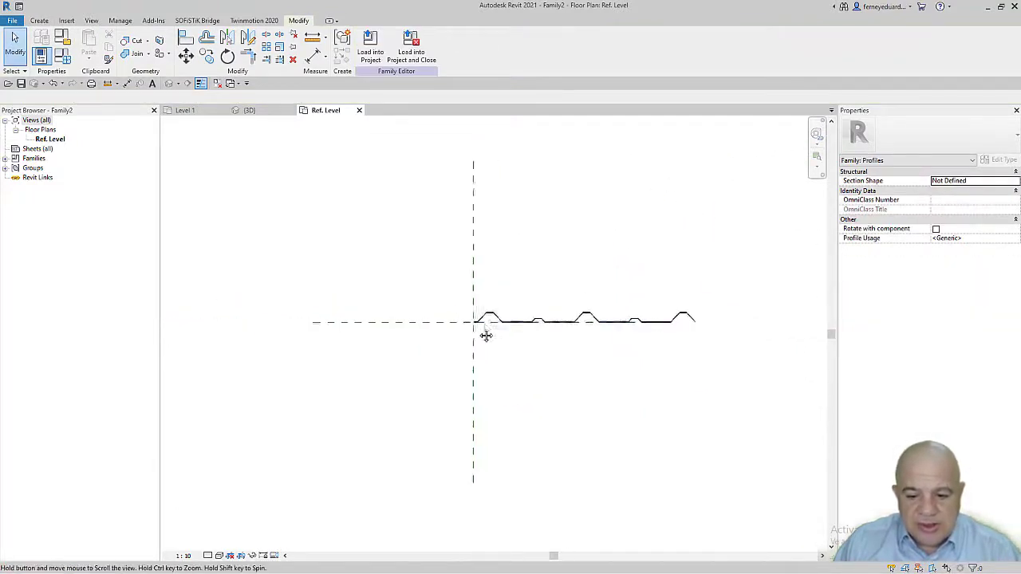
left_click_drag(410, 286, 691, 343)
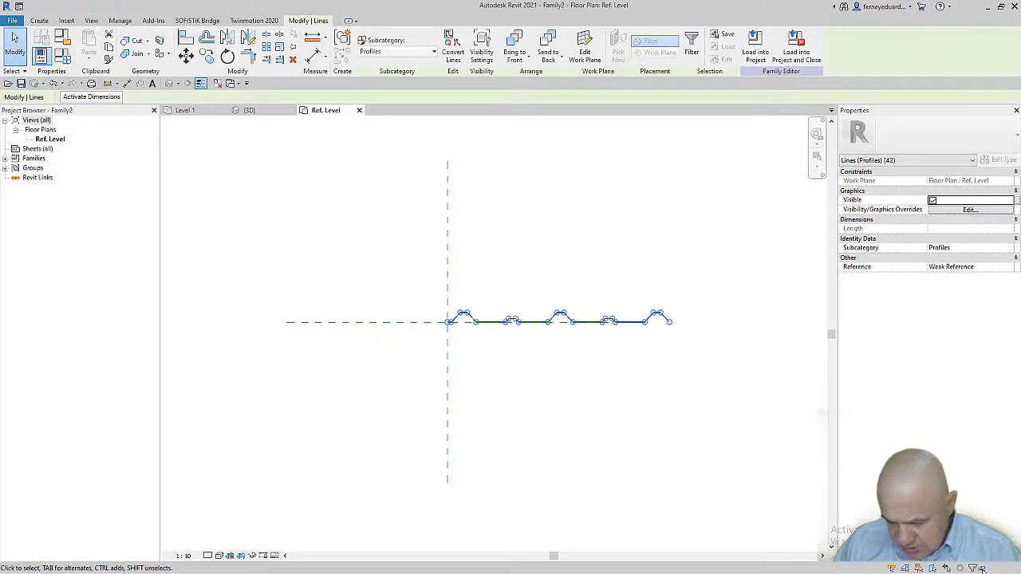
scroll(494, 327, "up", 4)
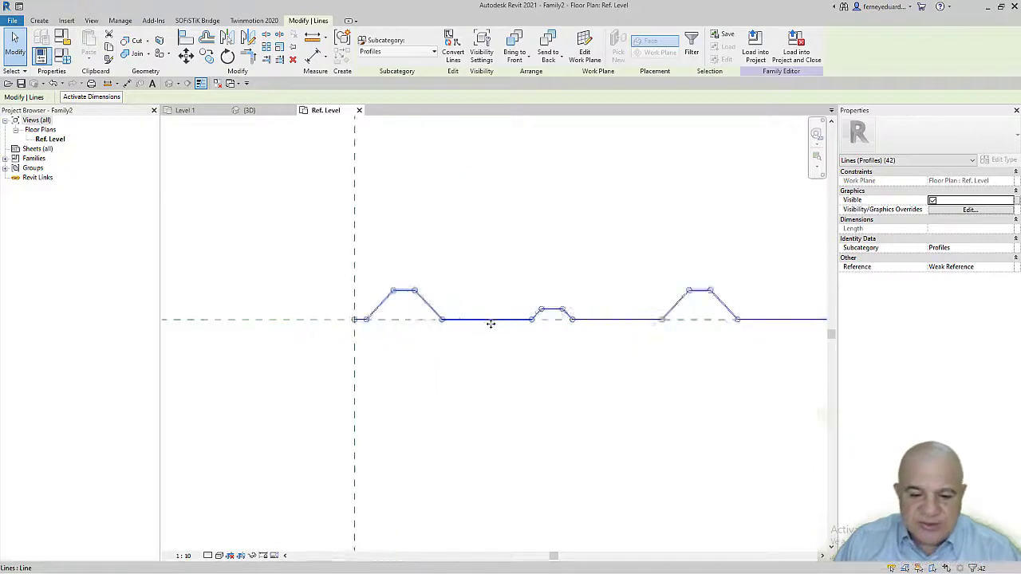
scroll(478, 327, "down", 3)
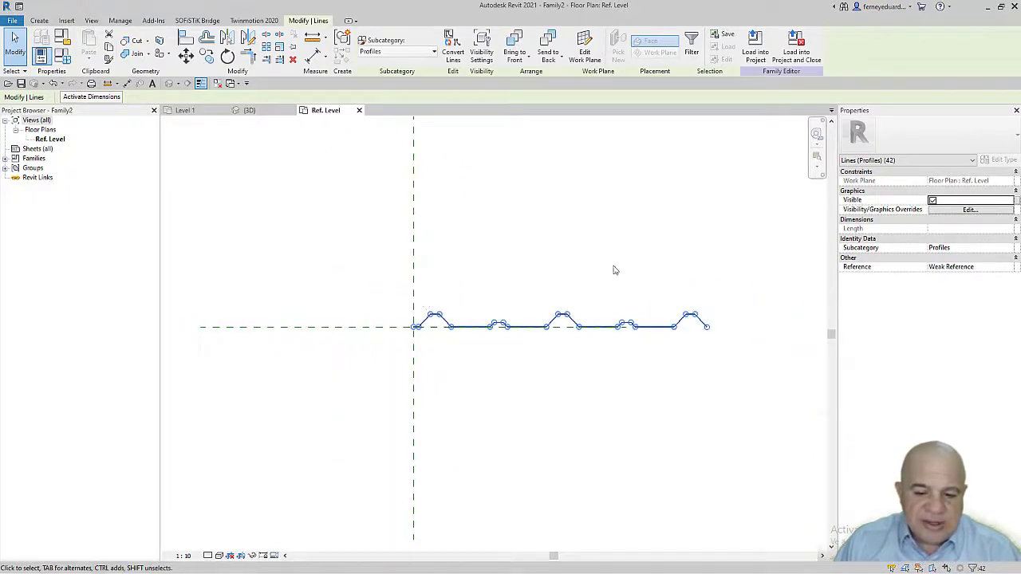
scroll(456, 358, "up", 3)
middle_click_drag(518, 337, 479, 331)
scroll(339, 284, "up", 6)
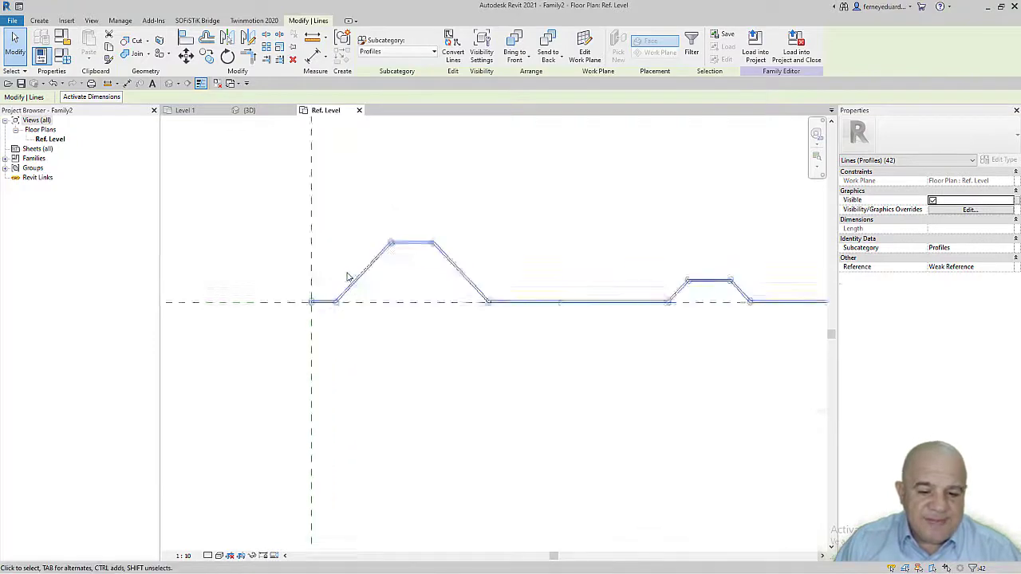
scroll(303, 295, "down", 4)
scroll(558, 308, "down", 2)
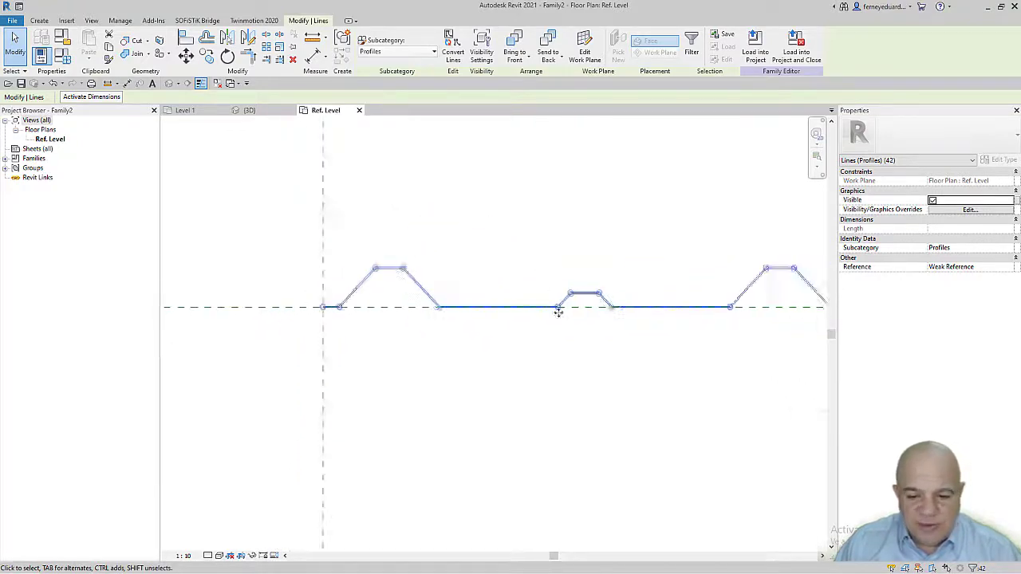
middle_click_drag(558, 308, 460, 297)
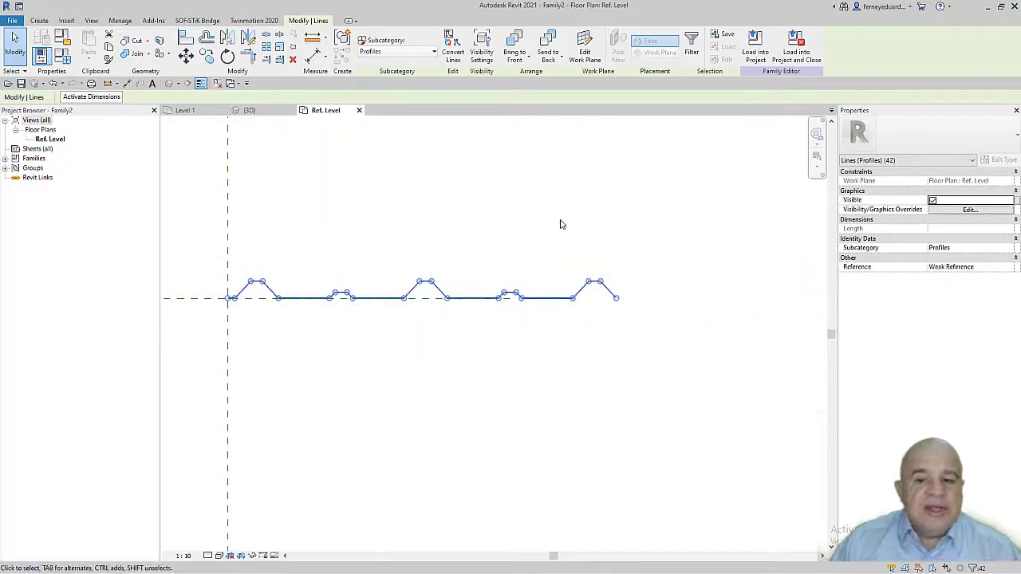
Step: Save the profile family in Documentos as TejaTrapezoidal360 and close its Ref. Level view
left_click(13, 22)
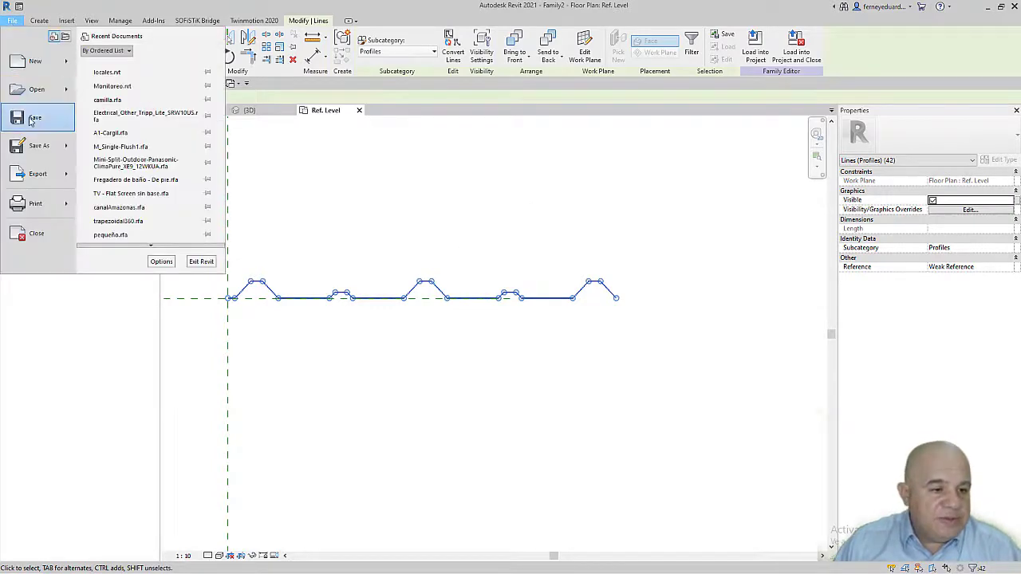
left_click(36, 120)
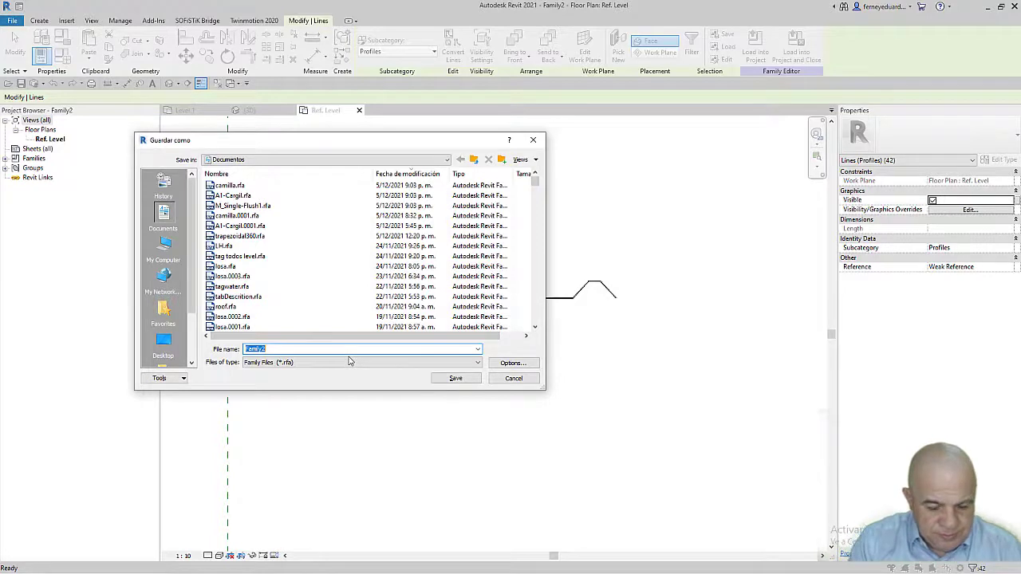
type("Te")
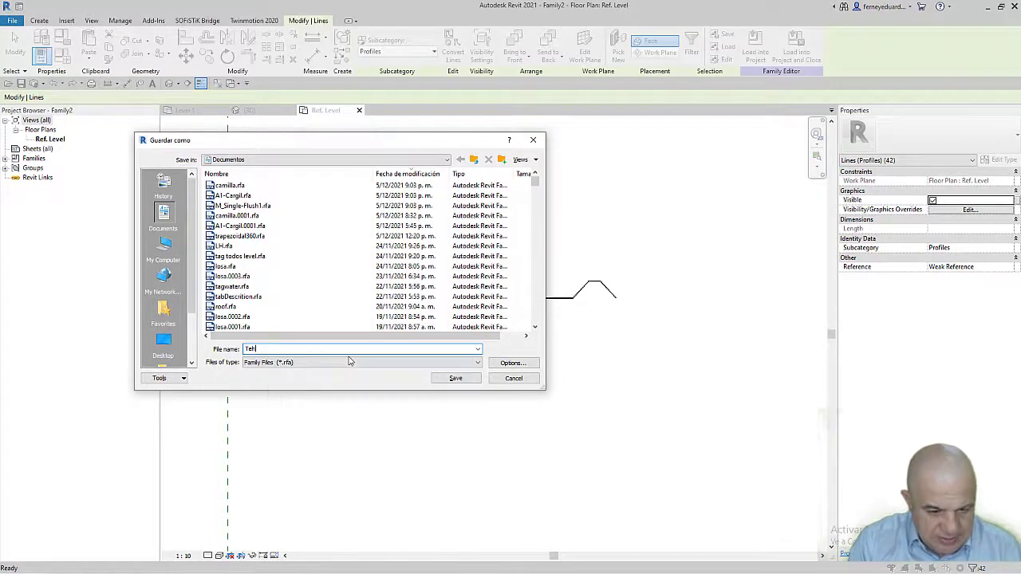
type("j")
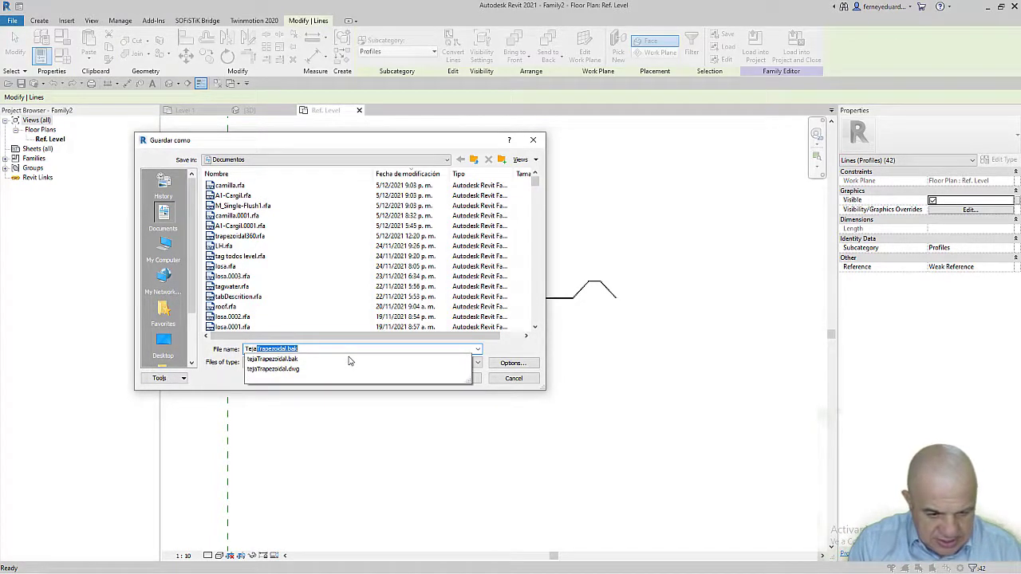
key("BackSpace")
key("BackSpace")
key("BackSpace")
key("BackSpace")
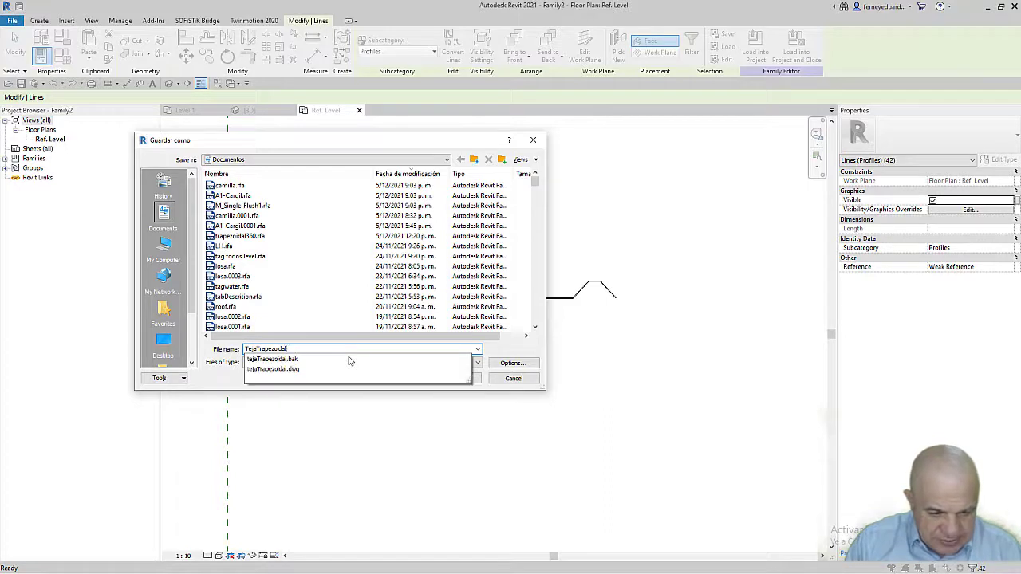
type("360")
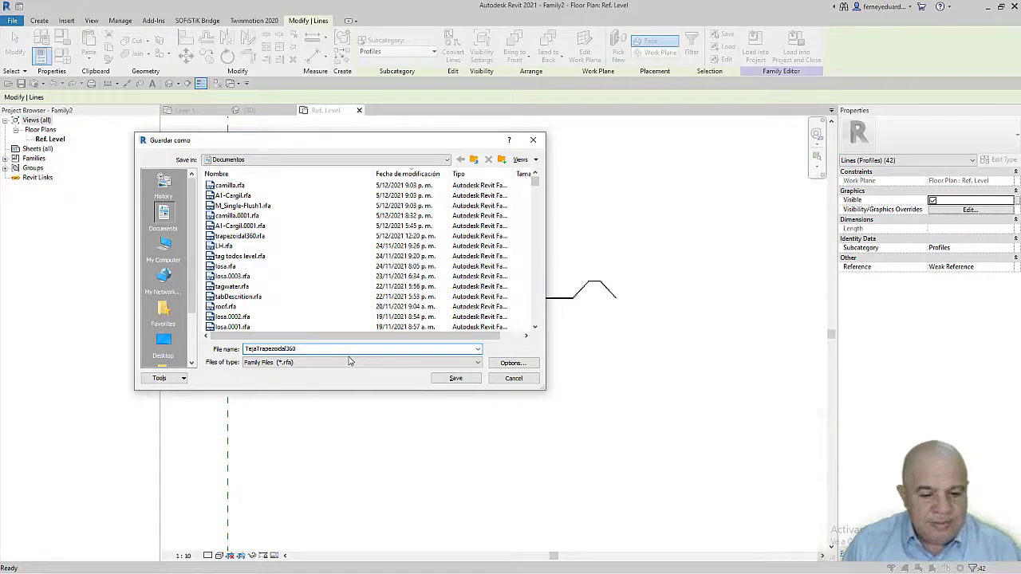
key("Return")
key("Escape")
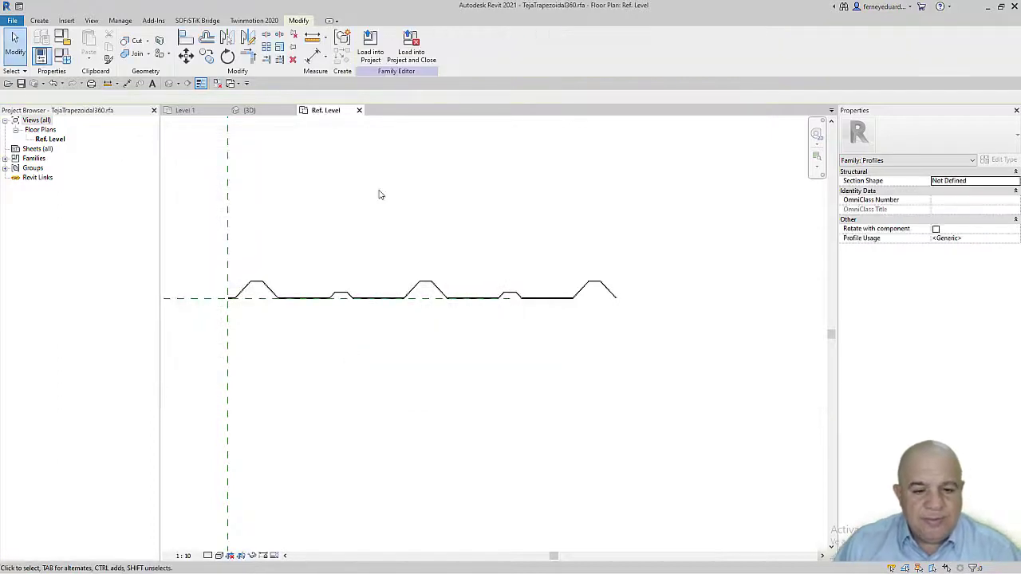
left_click(359, 111)
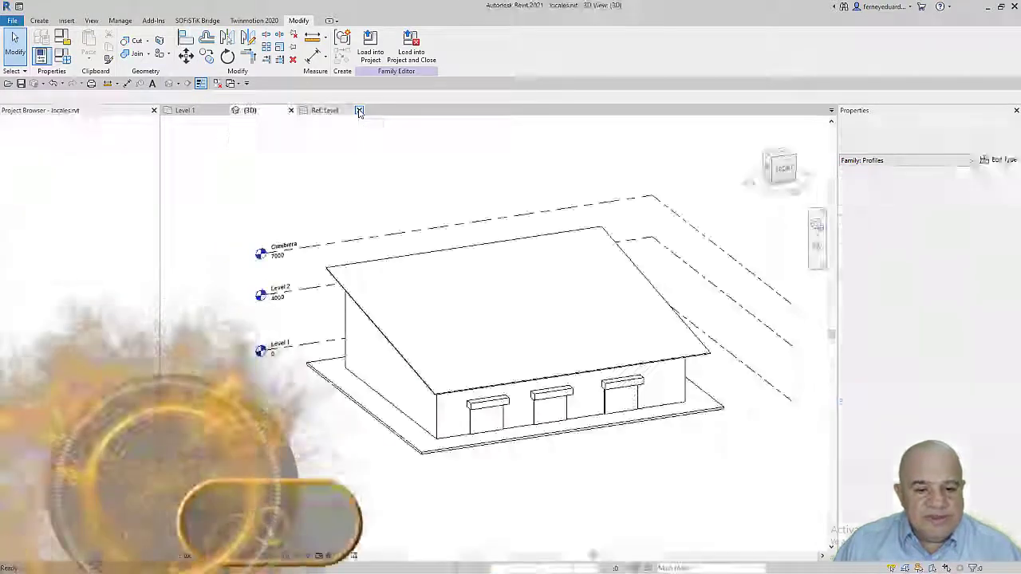